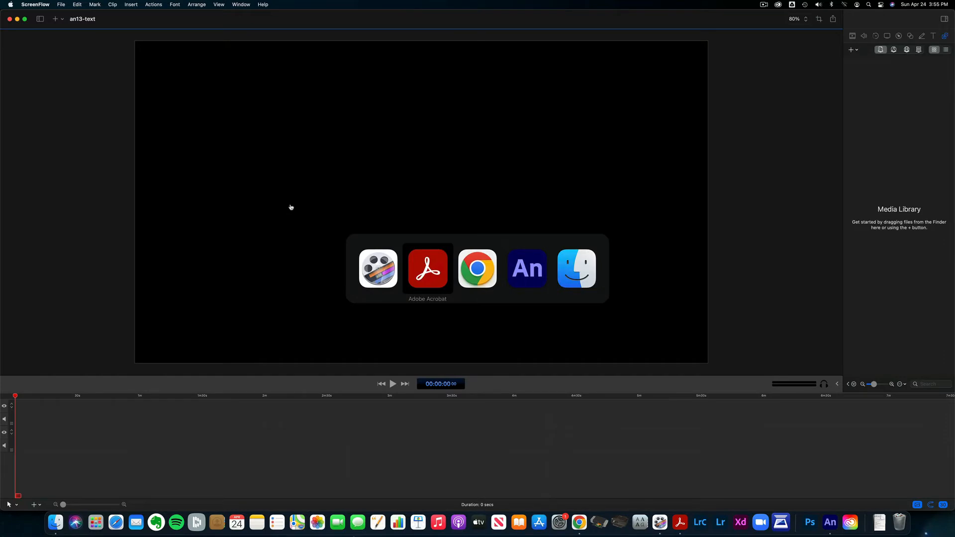
Switch to Animate and preview the "JUST DRINK MORE COFFEE!!" demo animation several times.
{"action": "key", "text": "super+Tab"}
{"action": "key", "text": "super+Tab"}
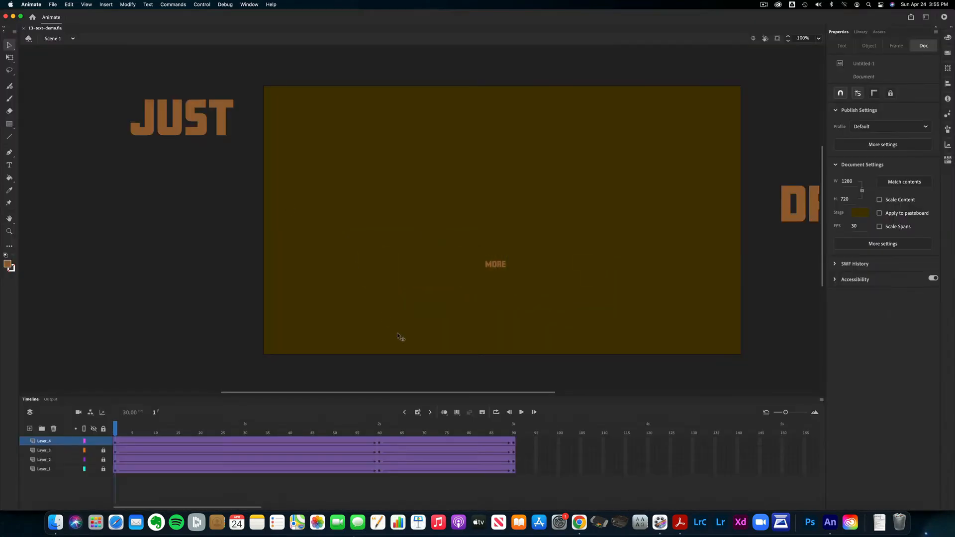
{"action": "key", "text": "Return"}
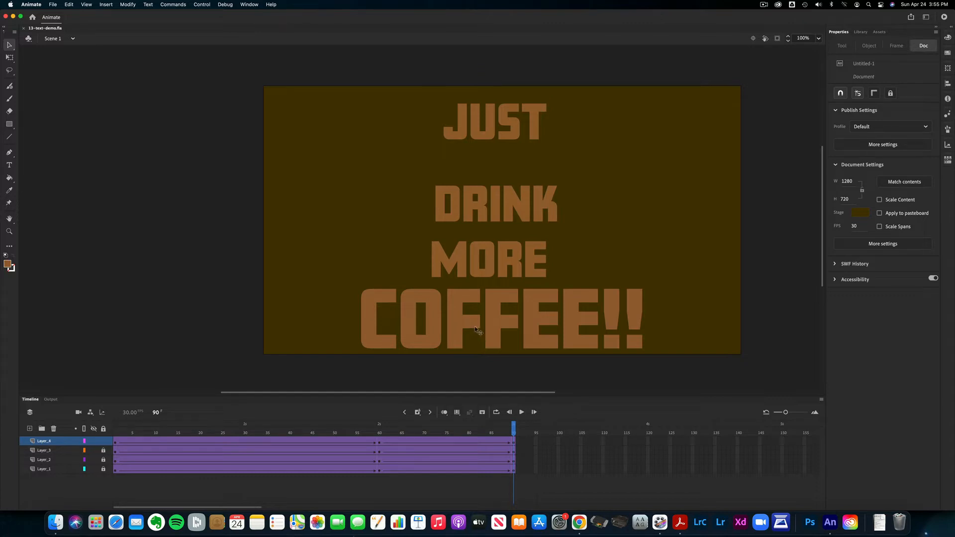
{"action": "key", "text": "Return"}
{"action": "key", "text": "Return"}
{"action": "key", "text": "Return"}
{"action": "key", "text": "Return"}
{"action": "left_click", "coordinate": [521, 411]}
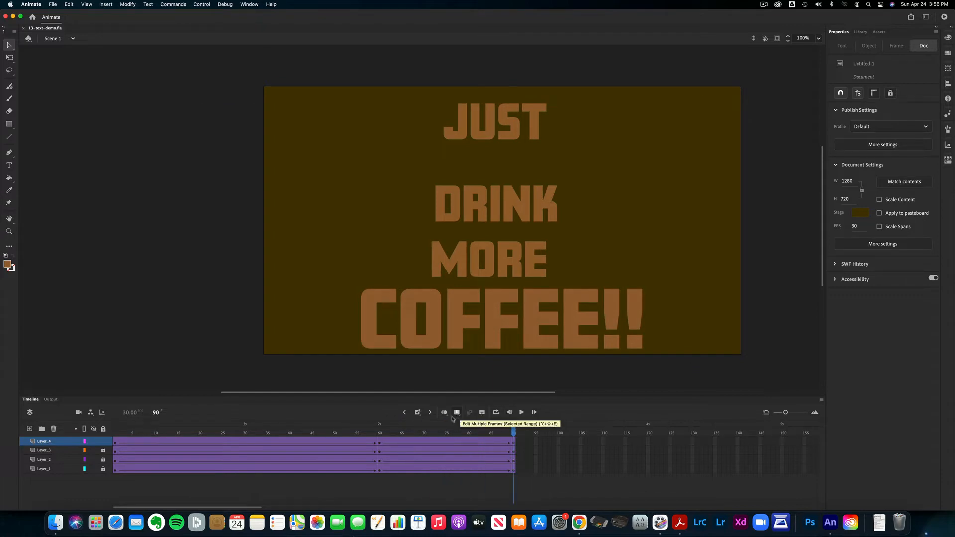
Close the demo document 13-text-demo.fla and switch to Acrobat to read the text animation instructions.
{"action": "left_click", "coordinate": [23, 28]}
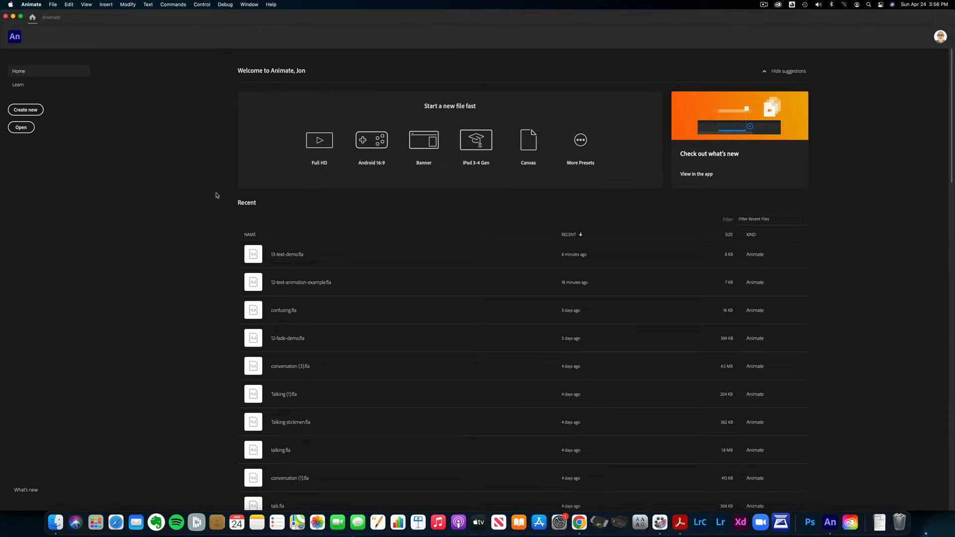
{"action": "key", "text": "super+shift+2"}
{"action": "key", "text": "super+Tab"}
{"action": "key", "text": "super+Tab"}
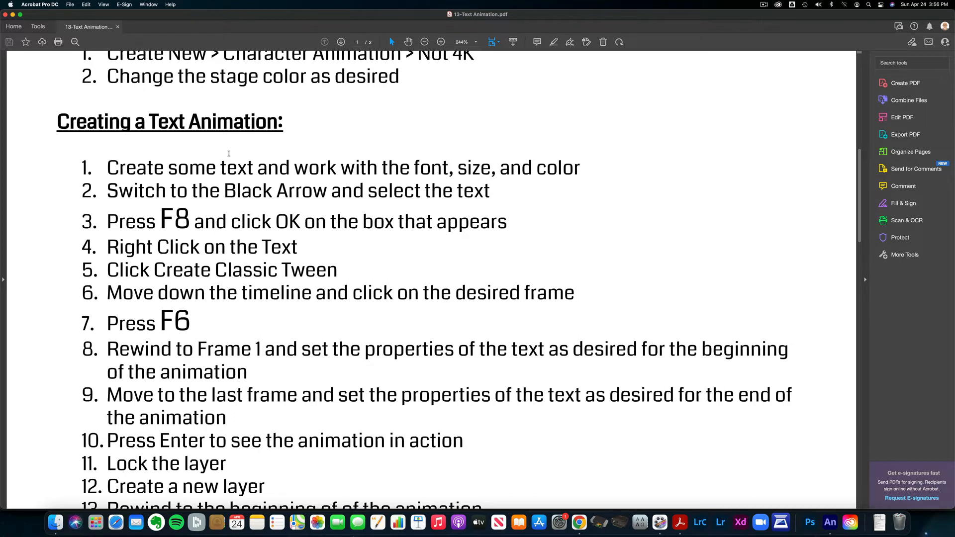
Switch to Animate, create a 1280 x 720 Character Animation document and set its stage color to #FFCC00.
{"action": "key", "text": "super+Tab"}
{"action": "key", "text": "super+Tab"}
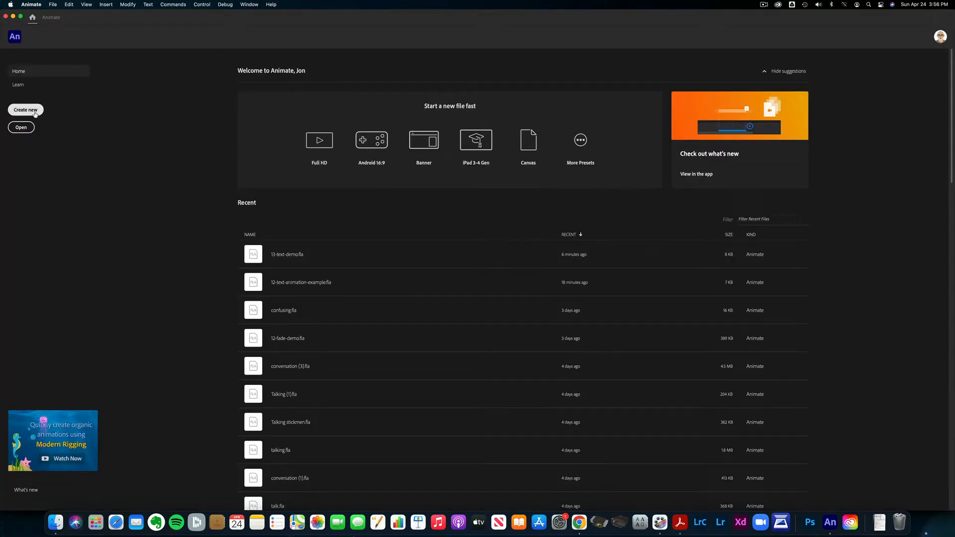
{"action": "left_click", "coordinate": [35, 110]}
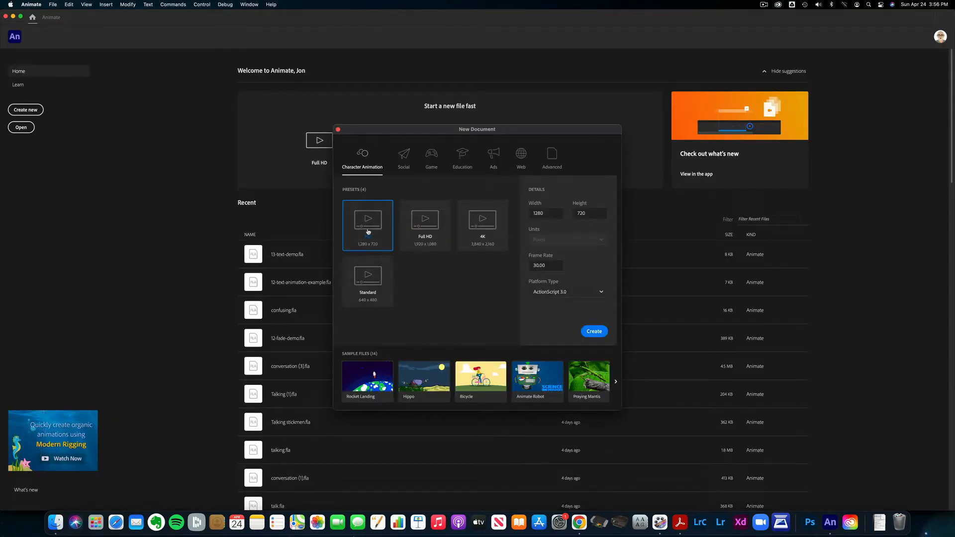
{"action": "left_click", "coordinate": [591, 332]}
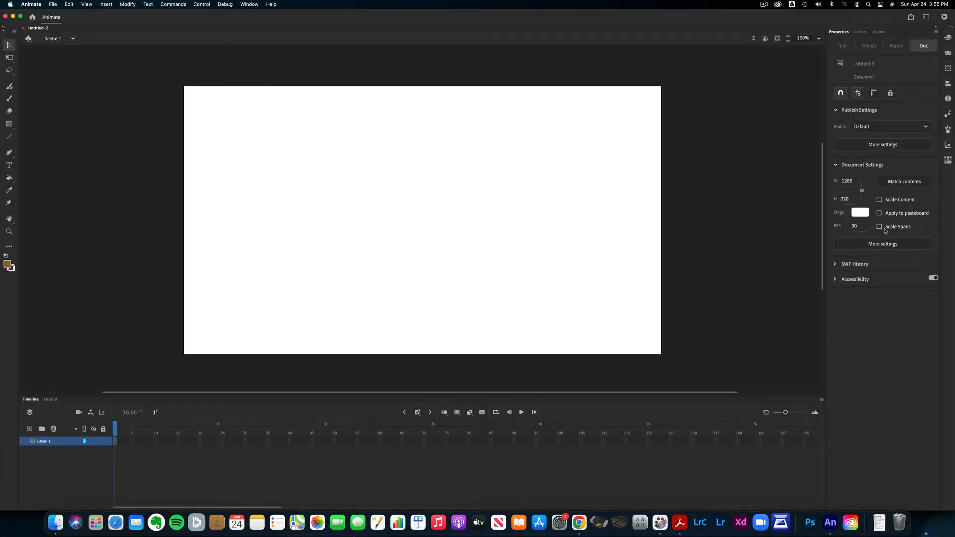
{"action": "left_click", "coordinate": [858, 213]}
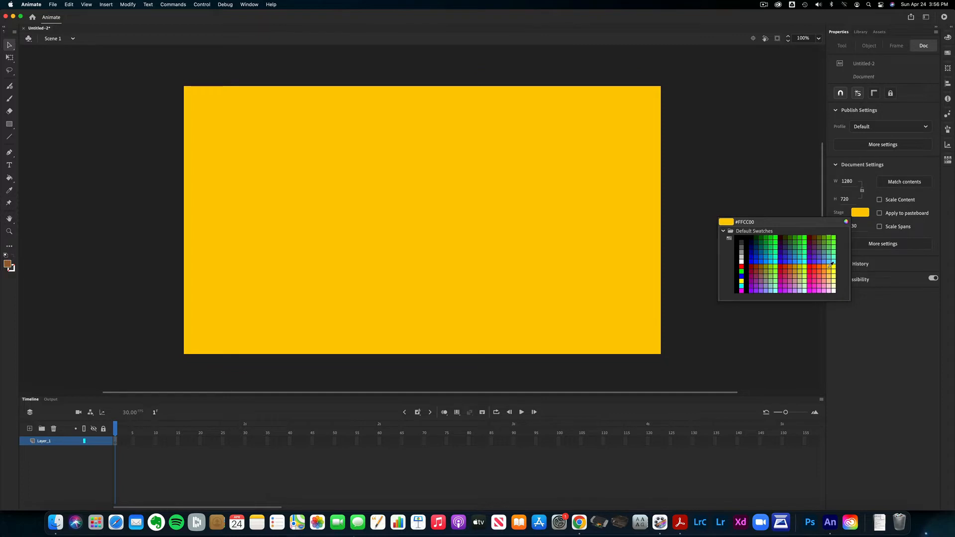
{"action": "left_click", "coordinate": [830, 266]}
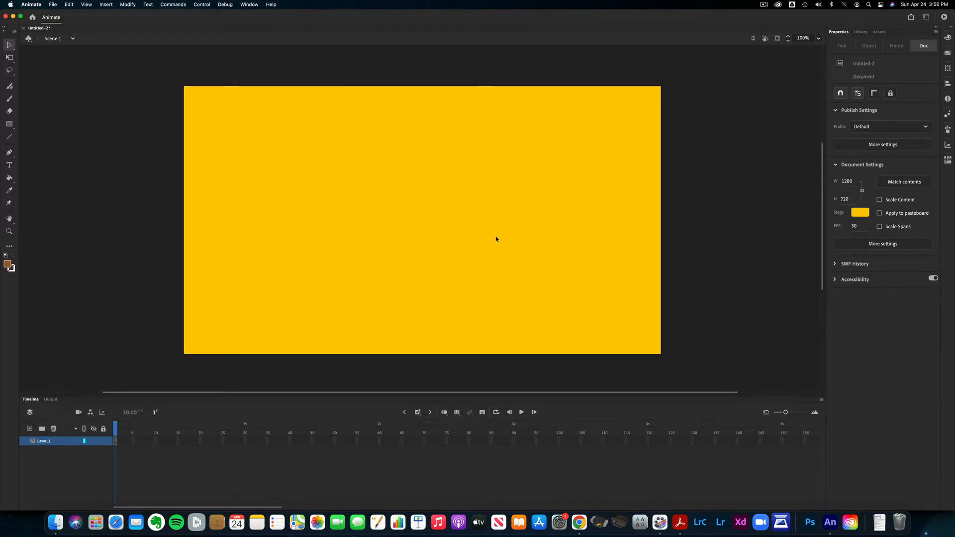
Check the text instruction in Acrobat and, back in Animate, add the static text "JUST" on the stage.
{"action": "key", "text": "super+Tab"}
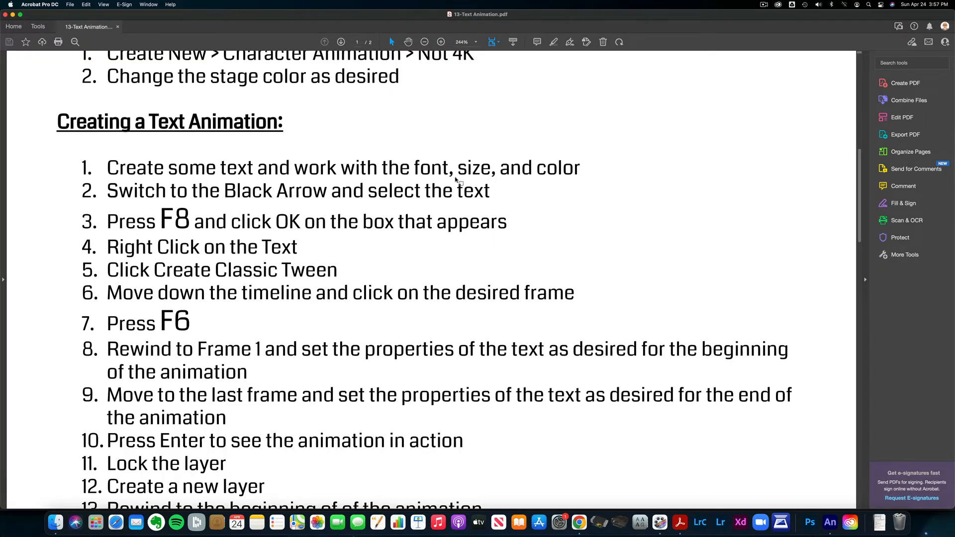
{"action": "key", "text": "super+Tab"}
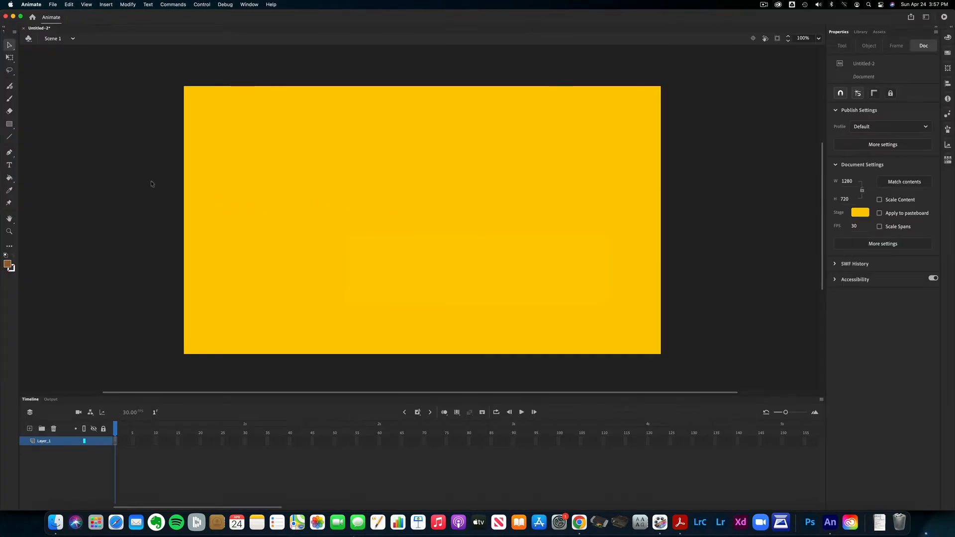
{"action": "key", "text": "t"}
{"action": "left_click", "coordinate": [277, 177]}
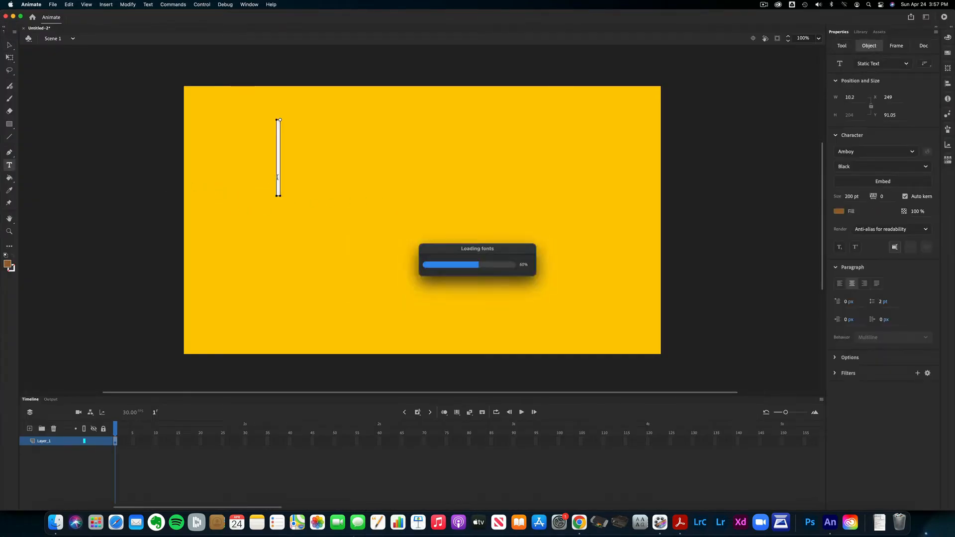
{"action": "type", "text": "LUST"}
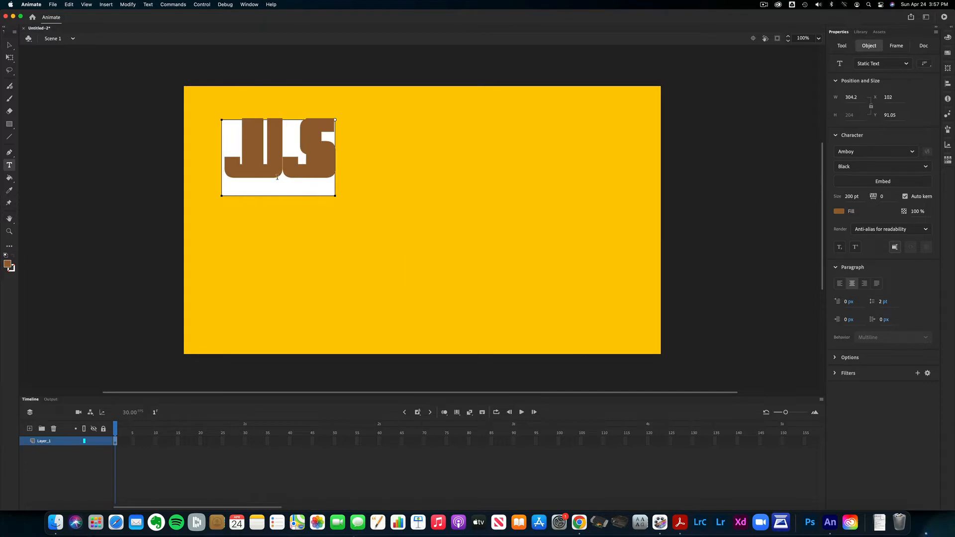
{"action": "key", "text": "BackSpace"}
{"action": "key", "text": "BackSpace"}
{"action": "key", "text": "BackSpace"}
{"action": "key", "text": "BackSpace"}
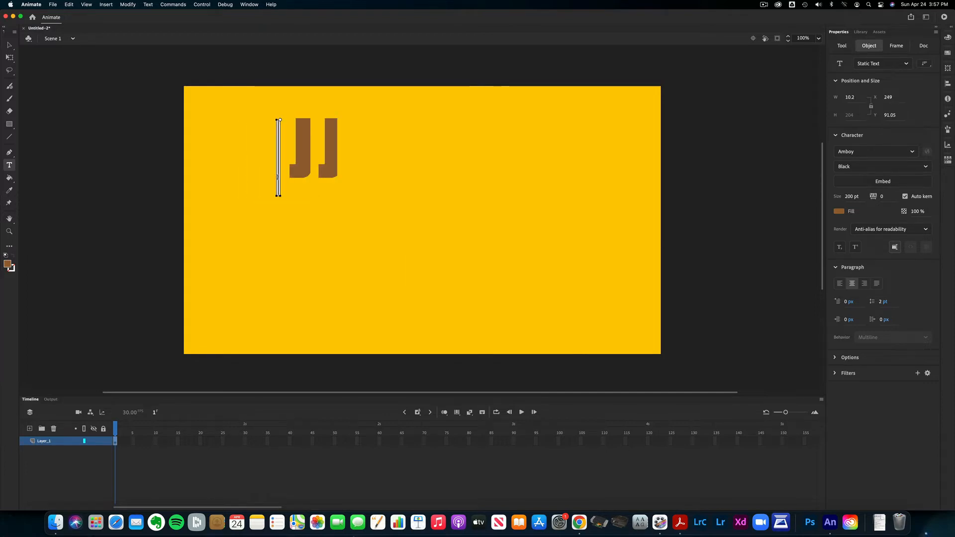
{"action": "type", "text": "JUST"}
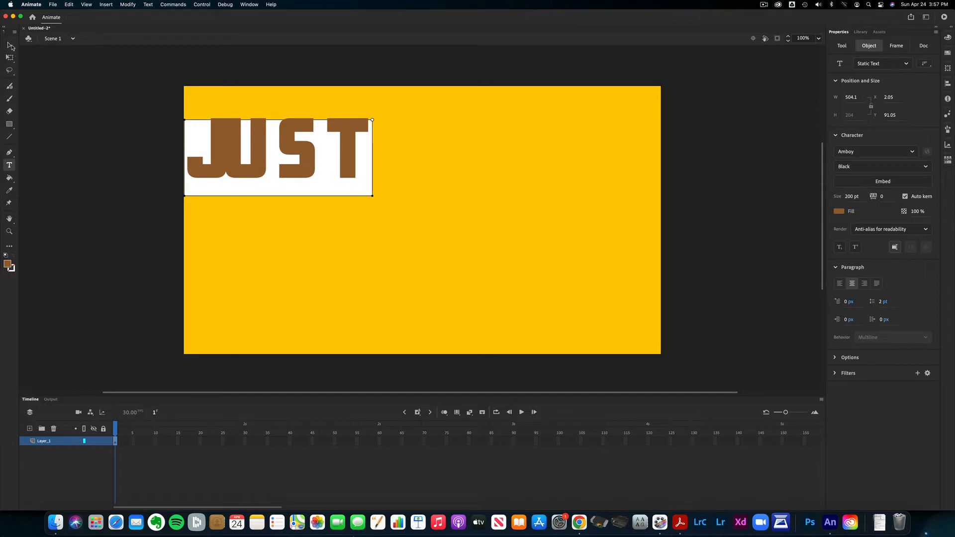
Move the JUST text to the upper middle of the stage and set its font size to 150 pt.
{"action": "left_click", "coordinate": [9, 45]}
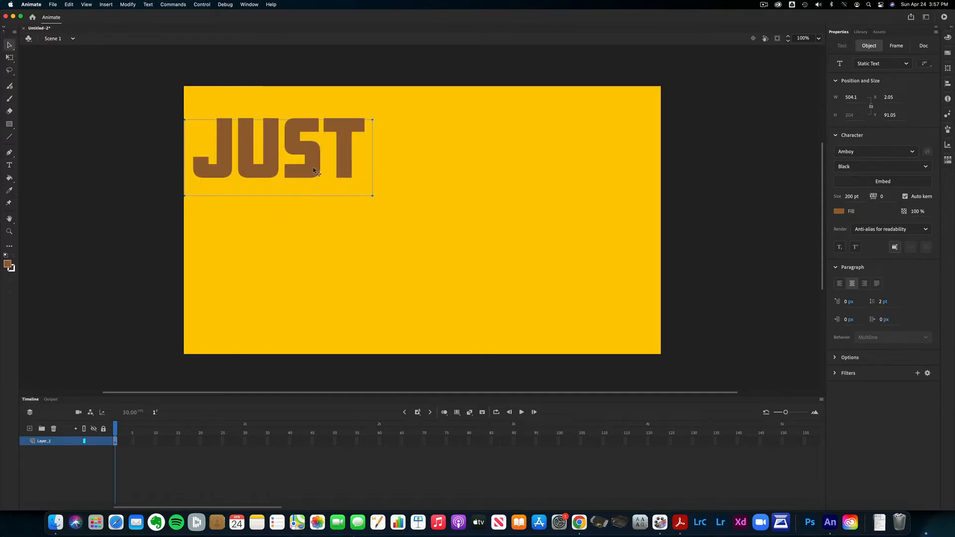
{"action": "left_click_drag", "start_coordinate": [312, 167], "coordinate": [436, 149]}
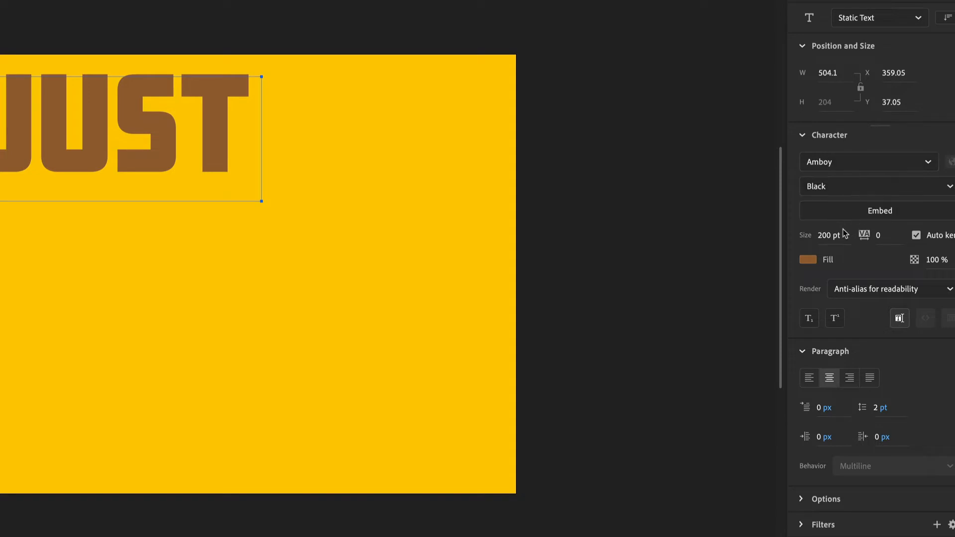
{"action": "left_click", "coordinate": [823, 236]}
{"action": "type", "text": "150"}
{"action": "key", "text": "Return"}
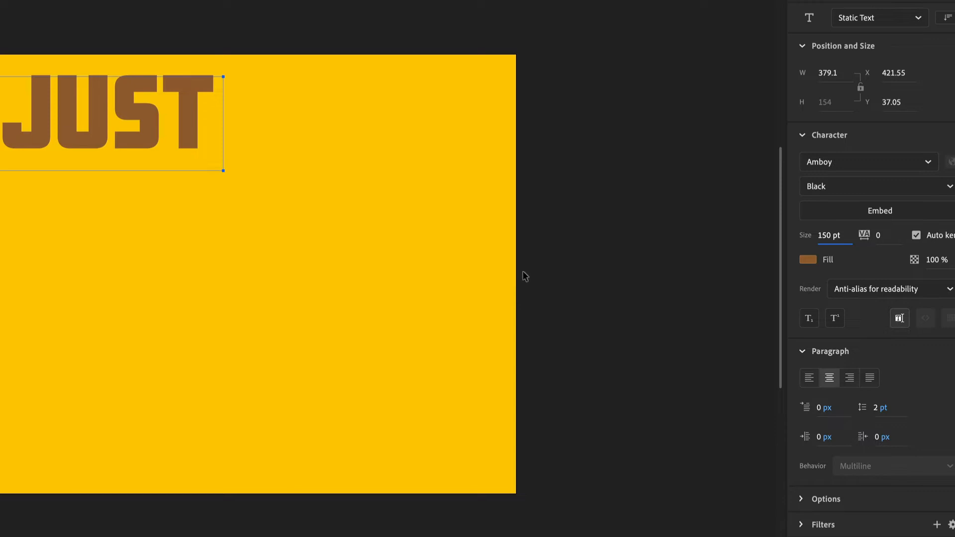
Check the selection and symbol instructions in Acrobat and, back in Animate, convert the JUST text to a Graphic symbol.
{"action": "key", "text": "super+Tab"}
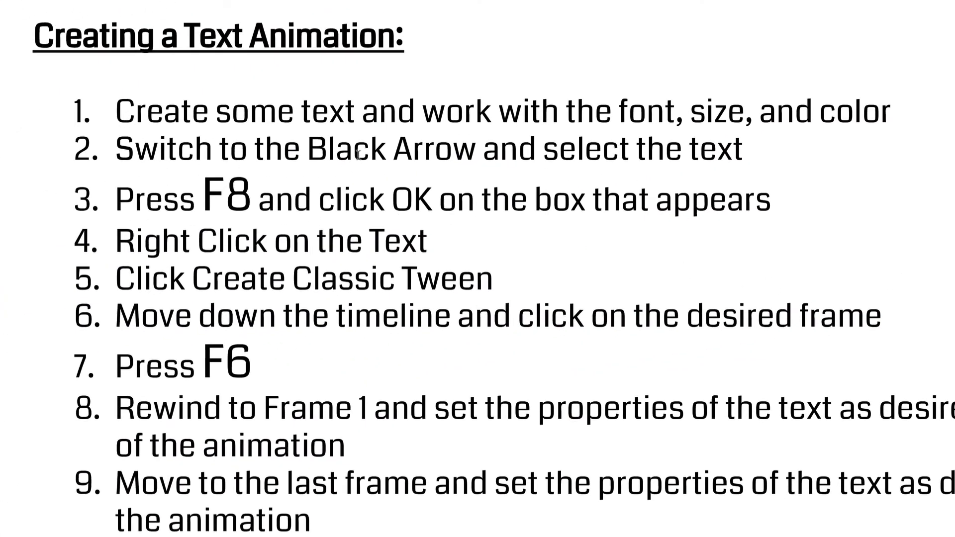
{"action": "left_click_drag", "start_coordinate": [308, 149], "coordinate": [477, 152]}
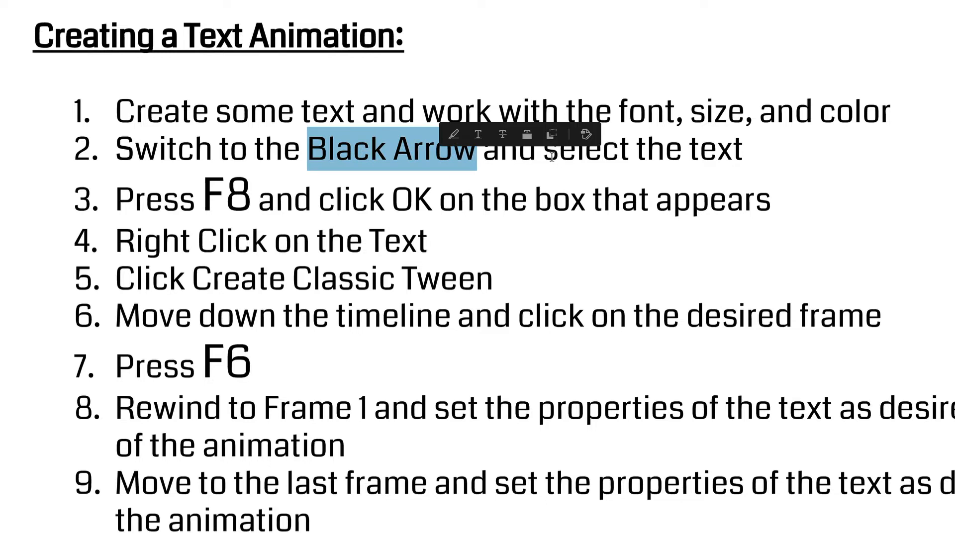
{"action": "left_click_drag", "start_coordinate": [559, 152], "coordinate": [602, 155]}
{"action": "left_click_drag", "start_coordinate": [204, 196], "coordinate": [269, 198]}
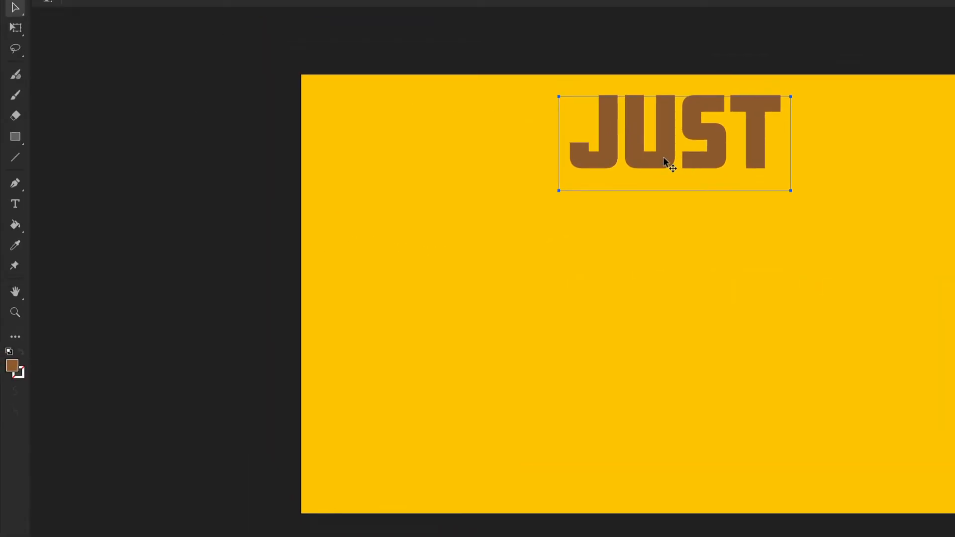
{"action": "key", "text": "F8"}
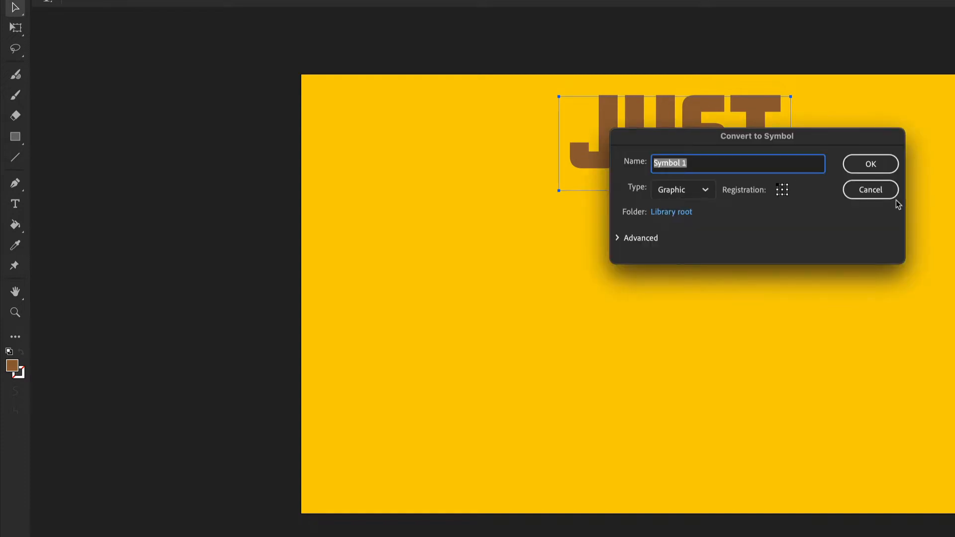
{"action": "left_click", "coordinate": [869, 164]}
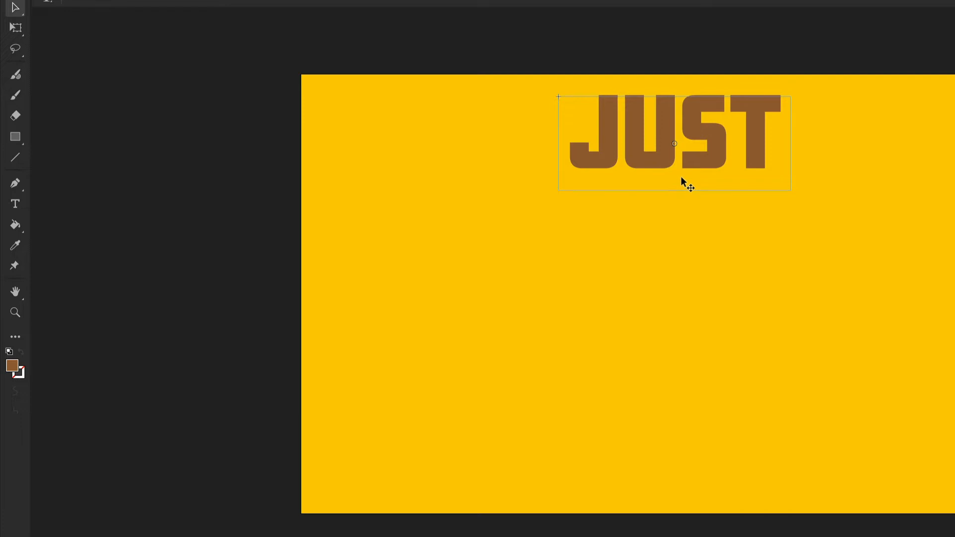
Check the tween instructions in Acrobat and, back in Animate, create a classic tween on the JUST symbol.
{"action": "key", "text": "super+Tab"}
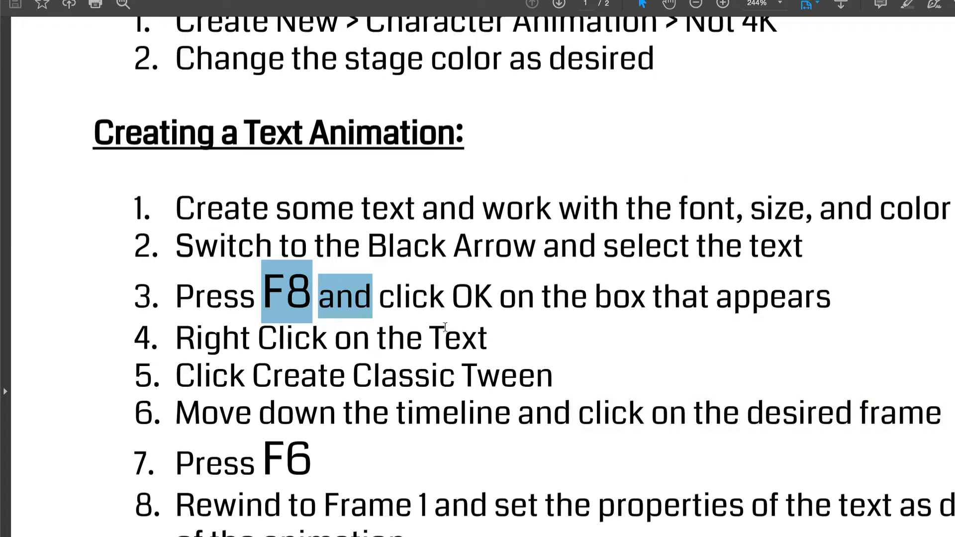
{"action": "left_click_drag", "start_coordinate": [175, 340], "coordinate": [407, 346]}
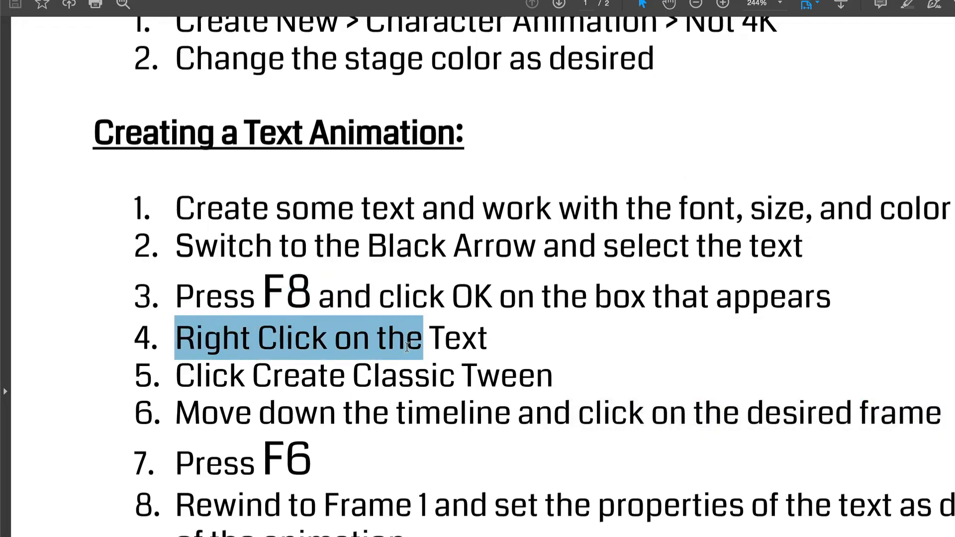
{"action": "left_click_drag", "start_coordinate": [319, 378], "coordinate": [505, 382]}
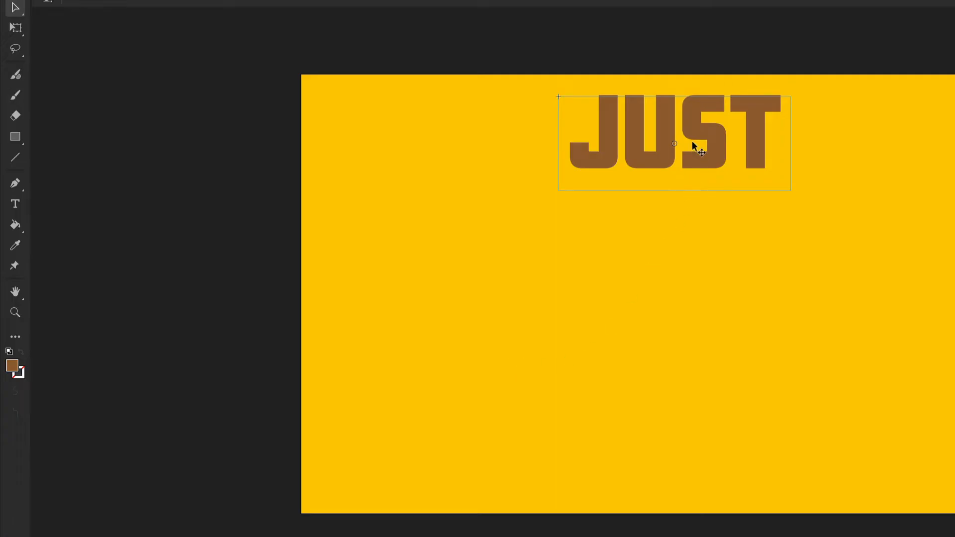
{"action": "right_click", "coordinate": [716, 157]}
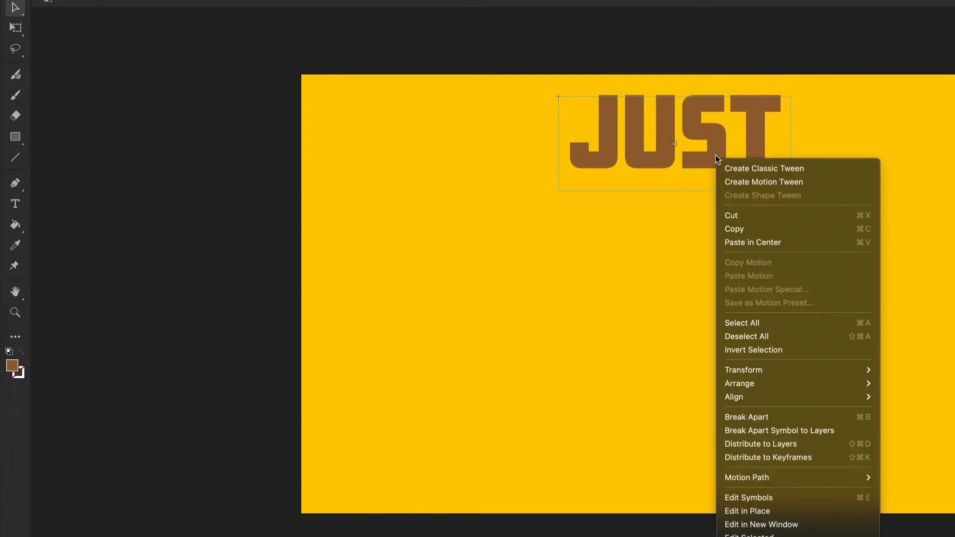
{"action": "left_click", "coordinate": [749, 169]}
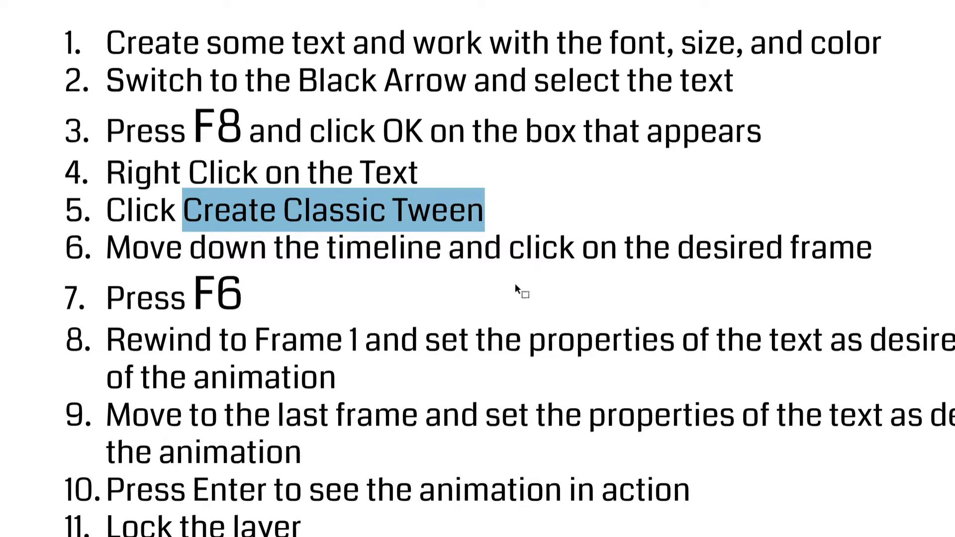
Insert a keyframe at frame 80 of the JUST layer in Animate, consulting the keyframe instruction in Acrobat.
{"action": "key", "text": "super+Tab"}
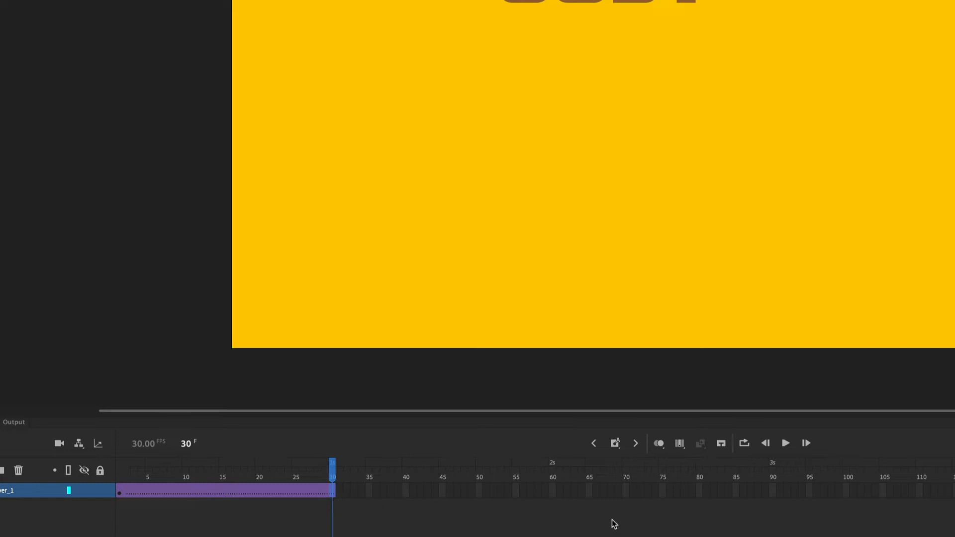
{"action": "left_click", "coordinate": [700, 493]}
{"action": "key", "text": "super+Tab"}
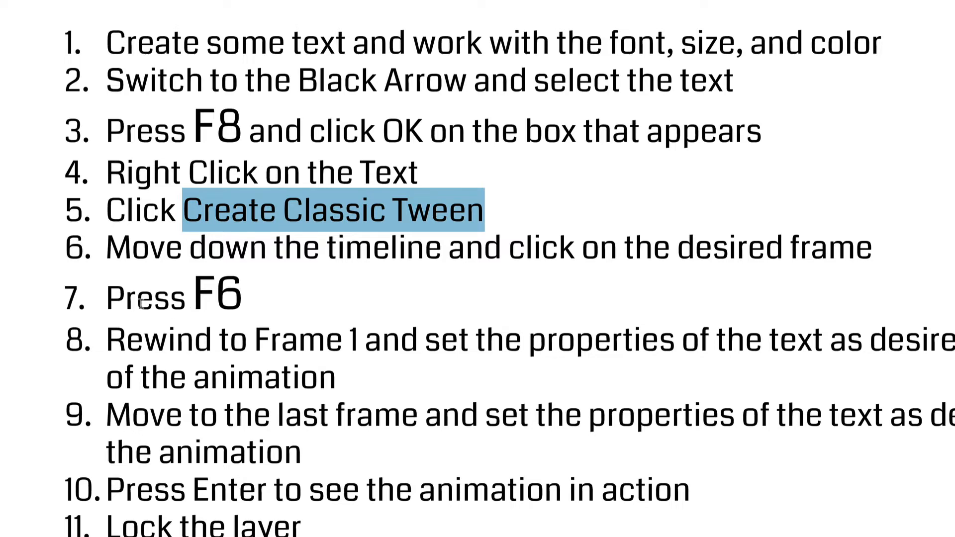
{"action": "left_click_drag", "start_coordinate": [106, 301], "coordinate": [243, 302]}
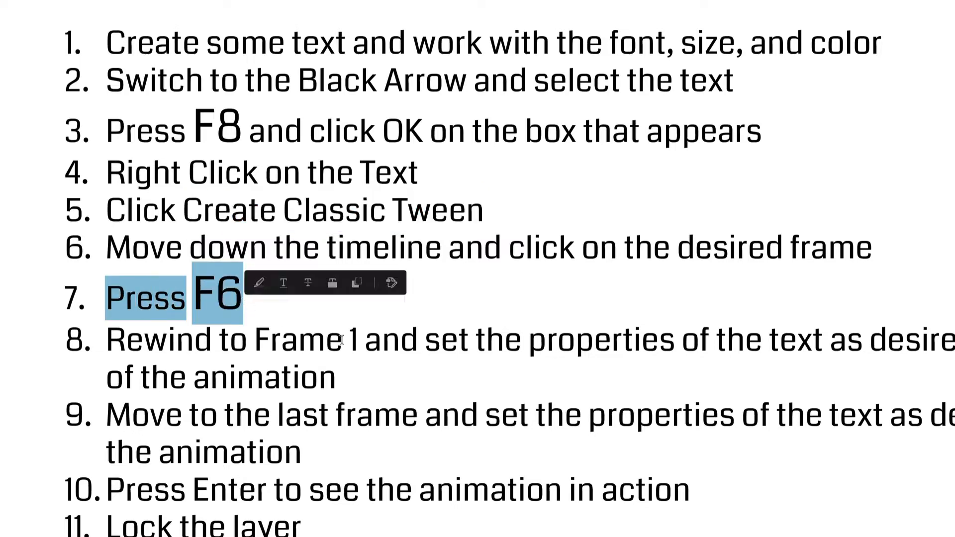
{"action": "key", "text": "super+Tab"}
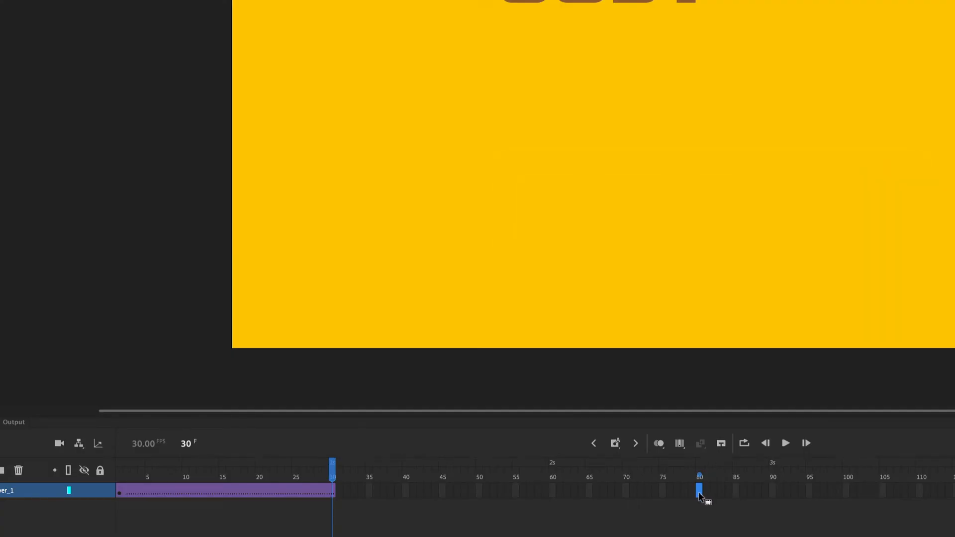
{"action": "key", "text": "F6"}
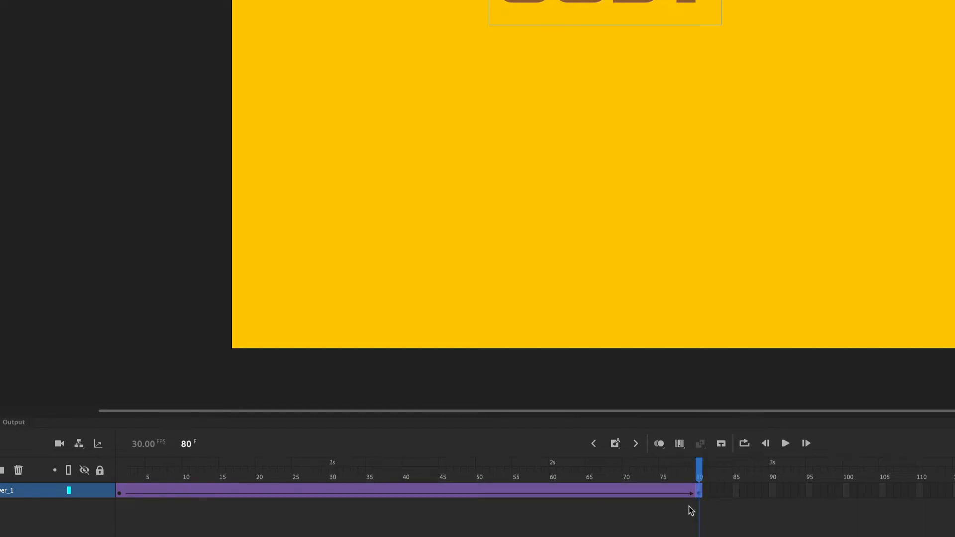
Check the frame 1 instruction in Acrobat and, back in Animate, move the JUST symbol off the stage's left edge at frame 1.
{"action": "key", "text": "super+Tab"}
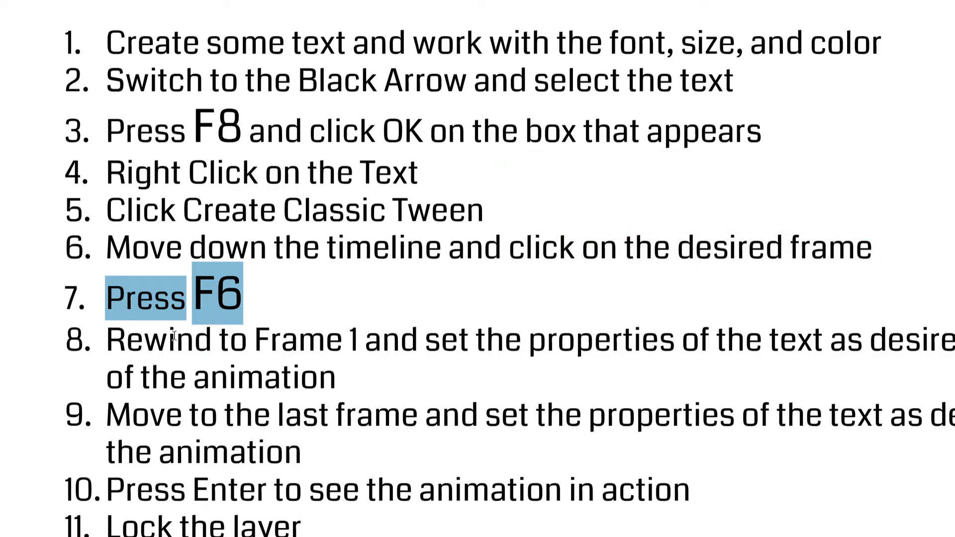
{"action": "left_click_drag", "start_coordinate": [179, 340], "coordinate": [447, 346]}
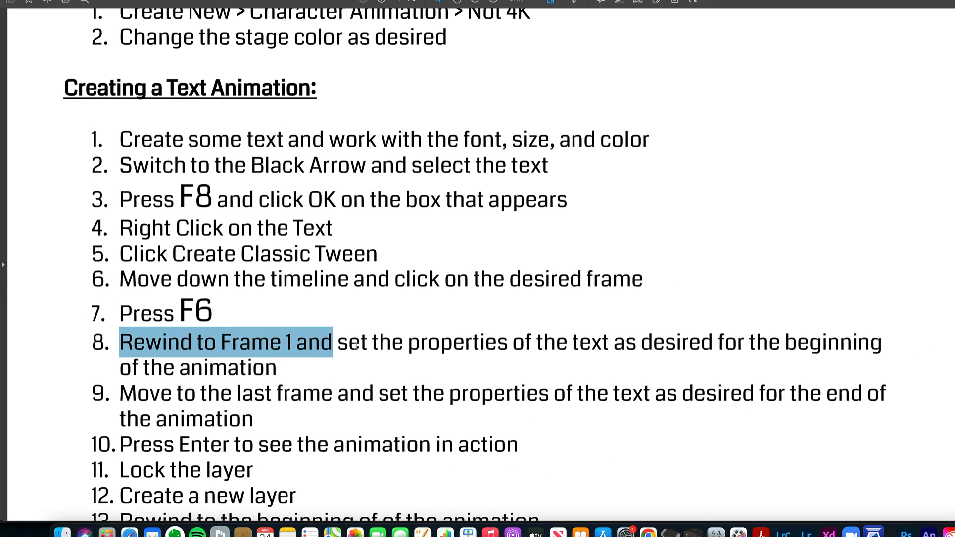
{"action": "left_click_drag", "start_coordinate": [507, 343], "coordinate": [636, 343]}
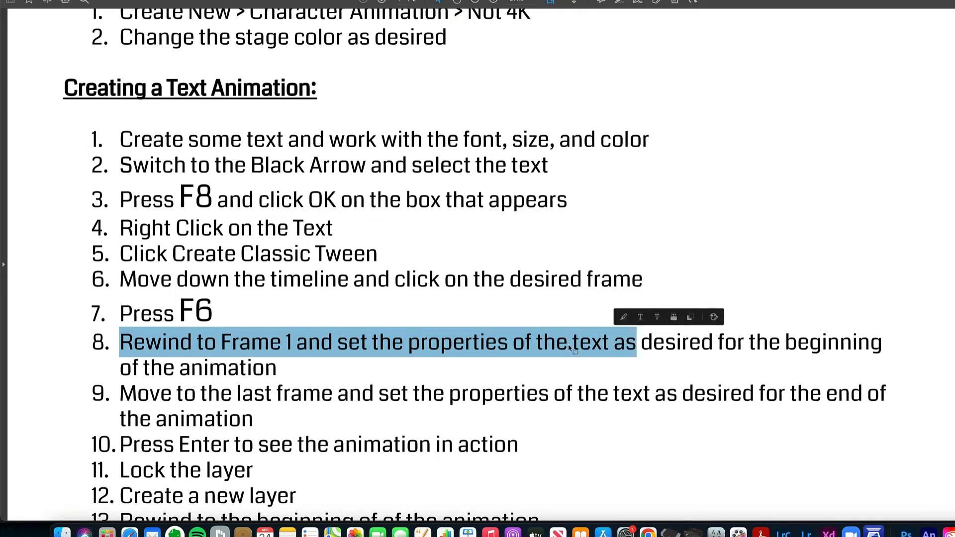
{"action": "key", "text": "super+Tab"}
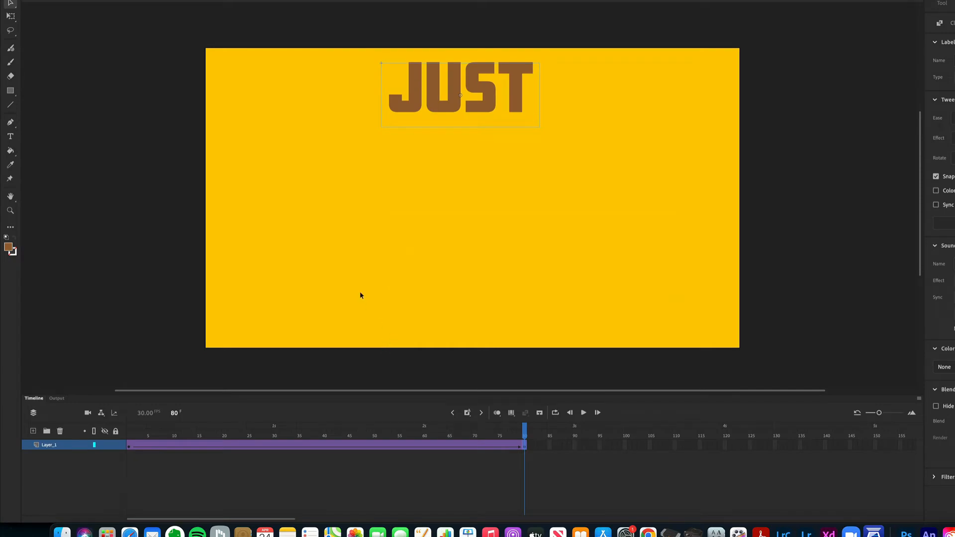
{"action": "left_click_drag", "start_coordinate": [290, 437], "coordinate": [123, 432]}
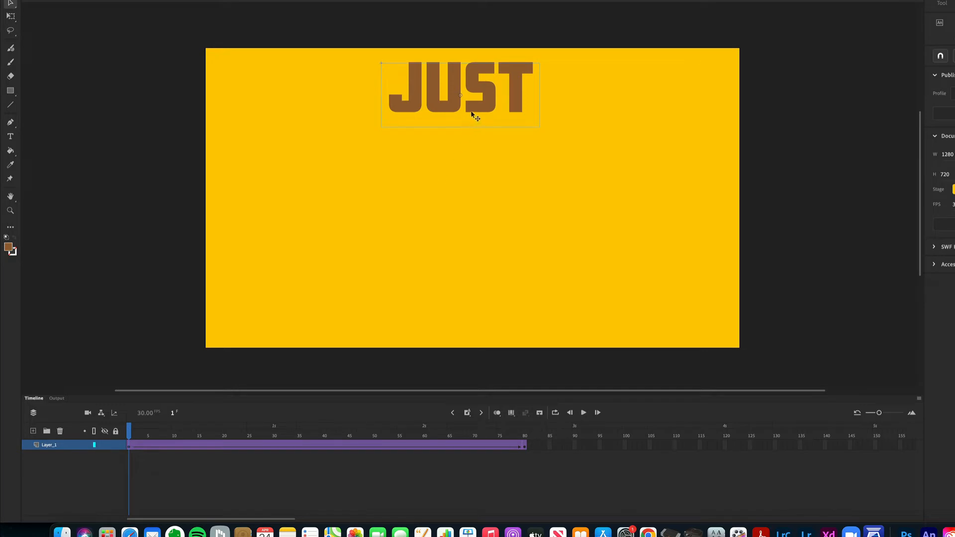
{"action": "left_click_drag", "start_coordinate": [494, 111], "coordinate": [148, 111]}
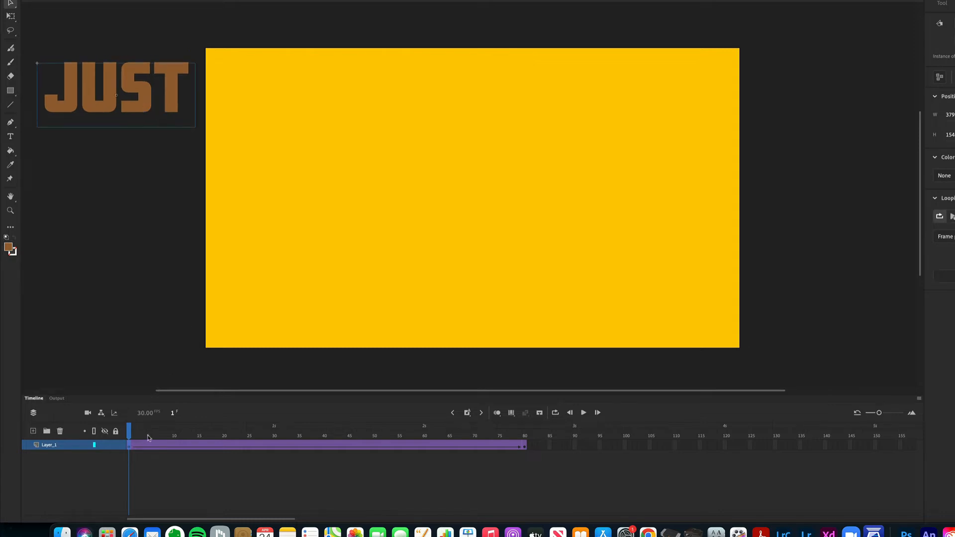
Nudge the JUST symbol slightly at frame 80, then compare its first and last keyframes and play the animation.
{"action": "left_click_drag", "start_coordinate": [139, 437], "coordinate": [532, 436]}
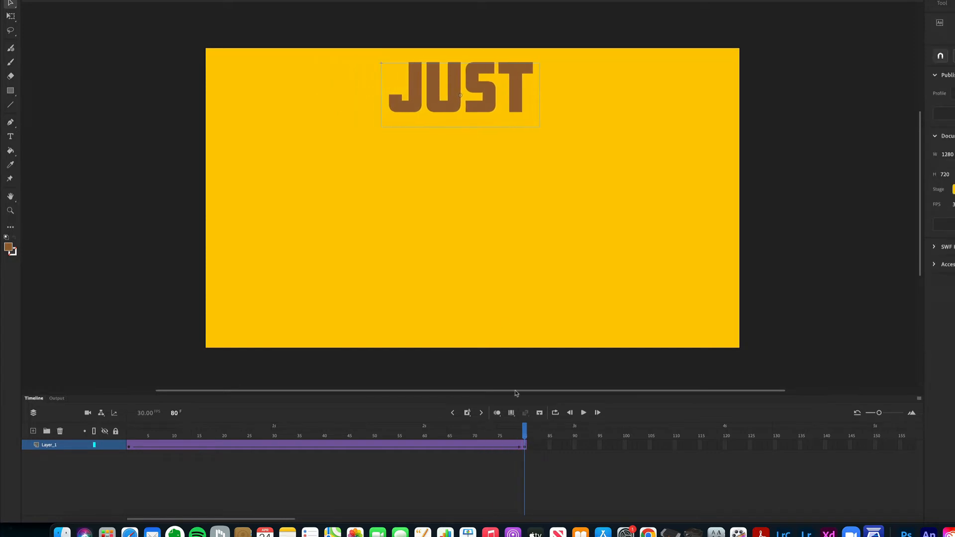
{"action": "left_click_drag", "start_coordinate": [489, 103], "coordinate": [490, 104]}
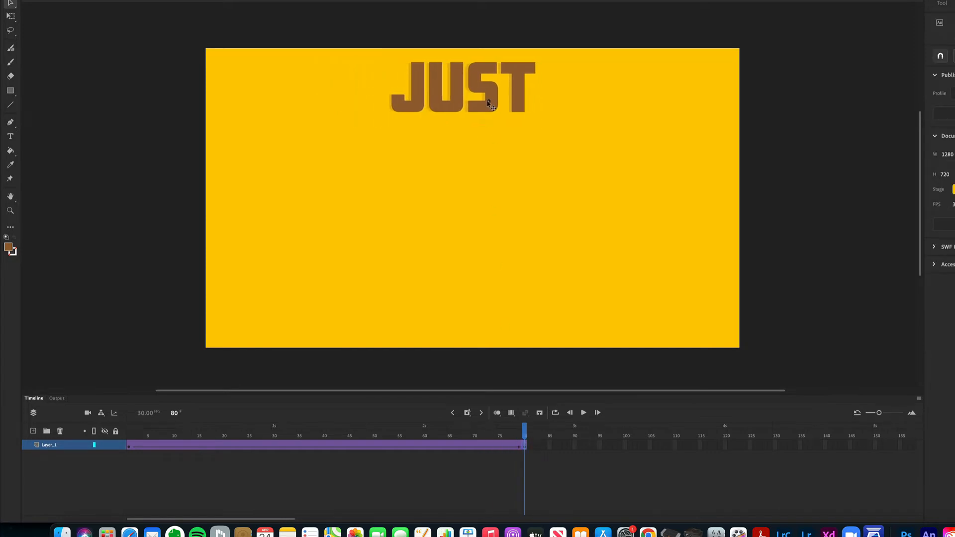
{"action": "left_click", "coordinate": [130, 441]}
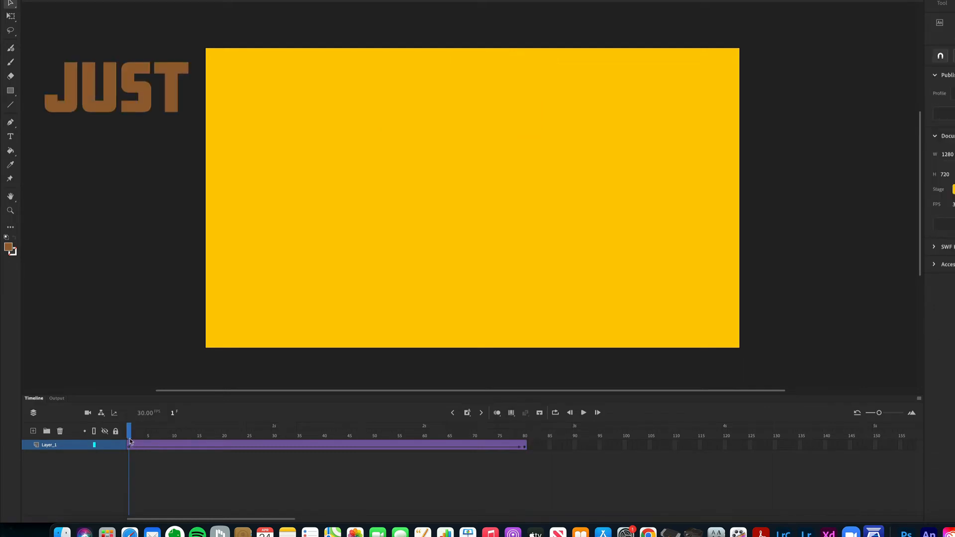
{"action": "left_click", "coordinate": [525, 440]}
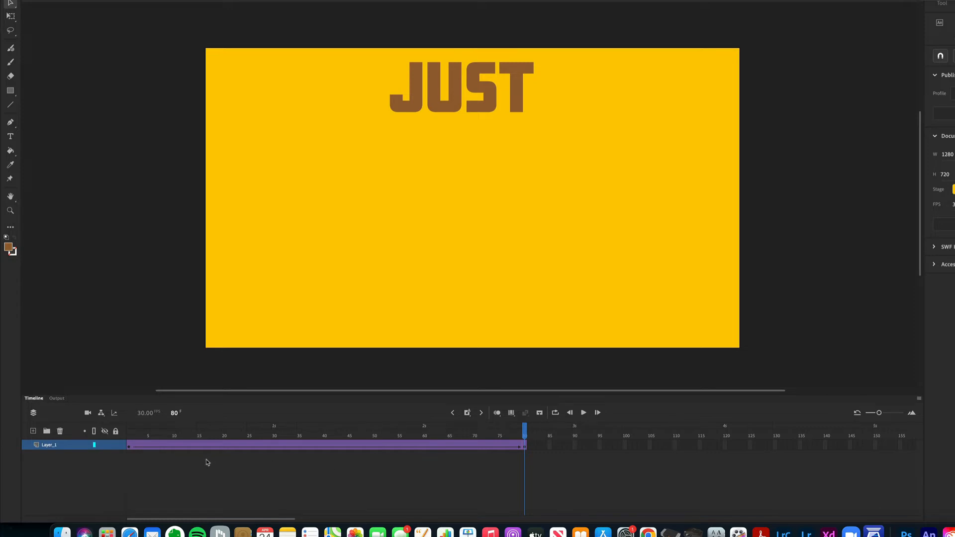
{"action": "left_click", "coordinate": [129, 449]}
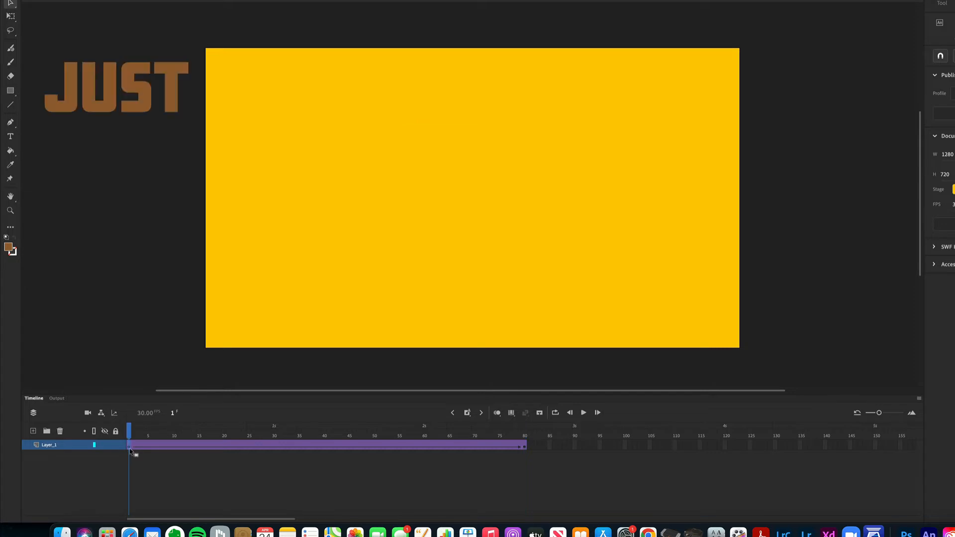
{"action": "left_click", "coordinate": [526, 449]}
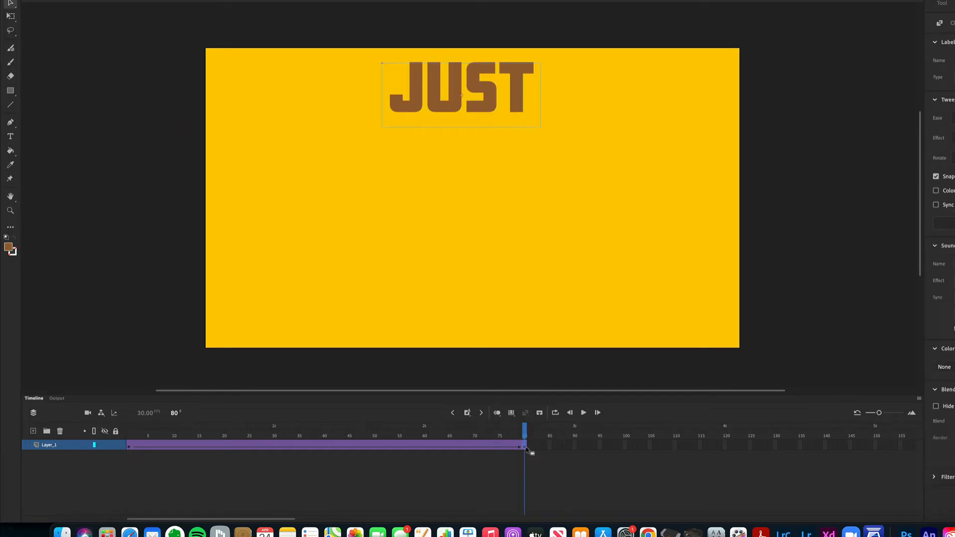
{"action": "key", "text": "Return"}
Lock the JUST layer and add a new layer above it, with the playhead back at frame 1.
{"action": "left_click", "coordinate": [116, 446]}
{"action": "left_click", "coordinate": [32, 431]}
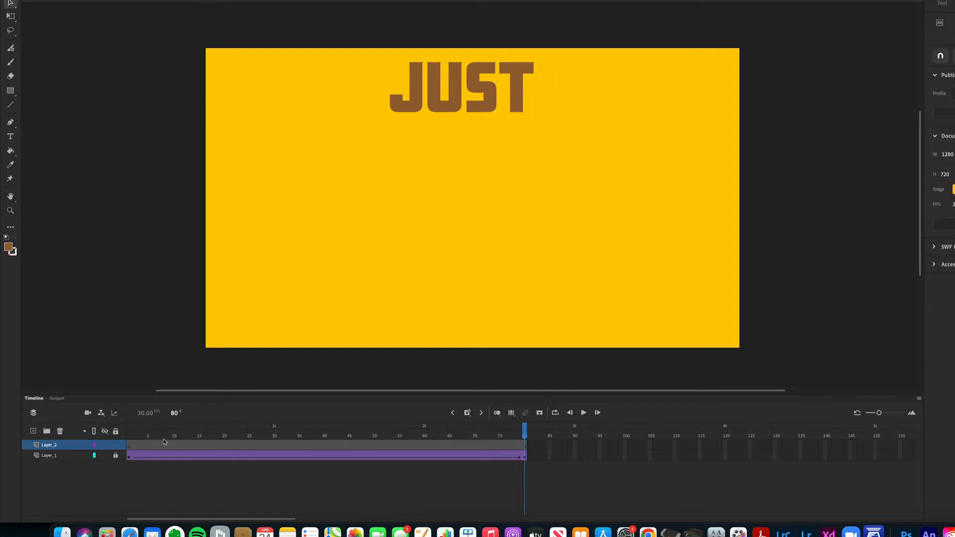
{"action": "left_click_drag", "start_coordinate": [210, 440], "coordinate": [124, 440]}
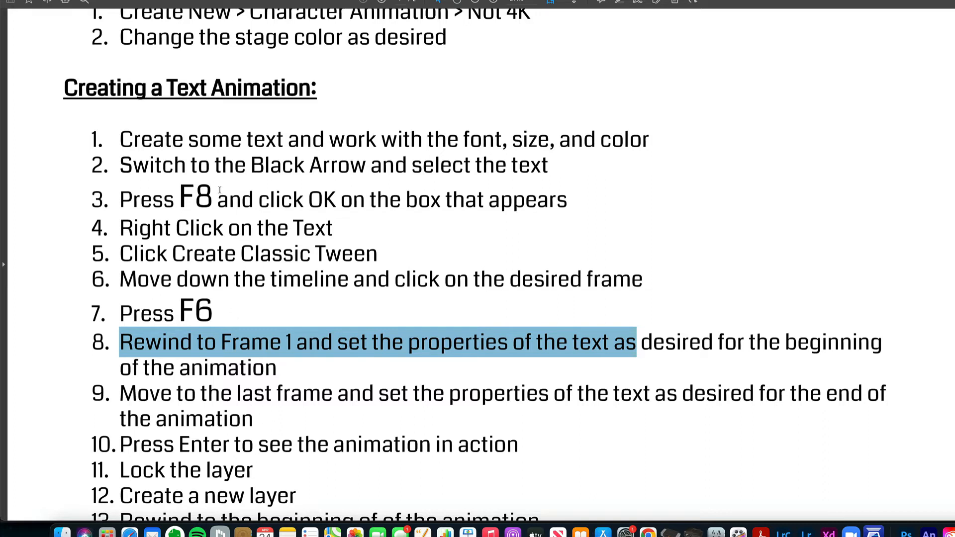
Check the text instruction in Acrobat and, back in Animate, add the text DRINK on the new layer, centred horizontally just above the stage's middle.
{"action": "left_click_drag", "start_coordinate": [167, 142], "coordinate": [358, 146]}
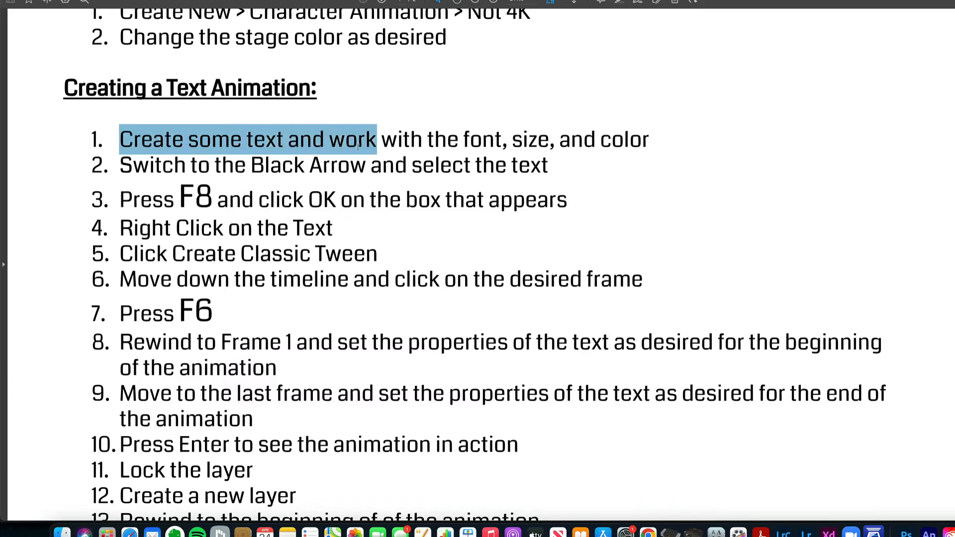
{"action": "key", "text": "super+Tab"}
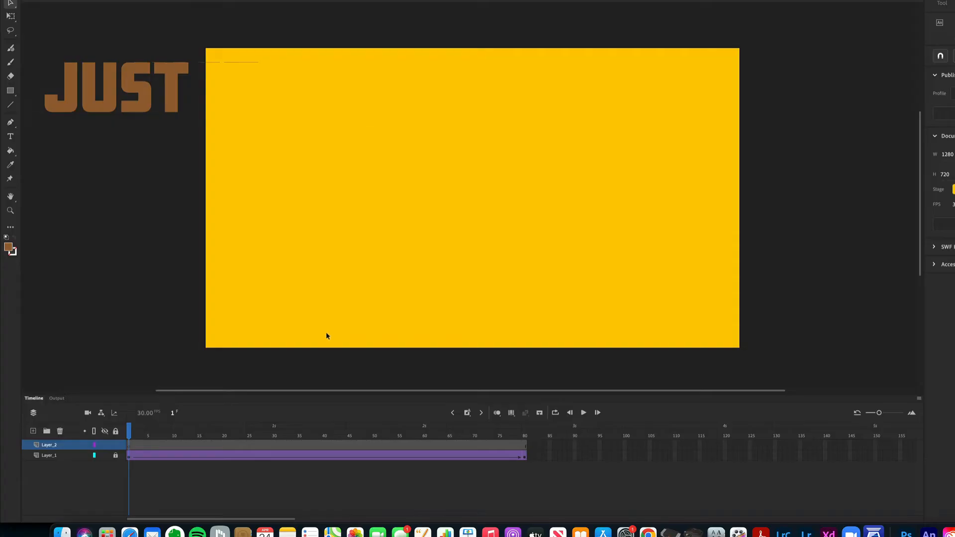
{"action": "key", "text": "t"}
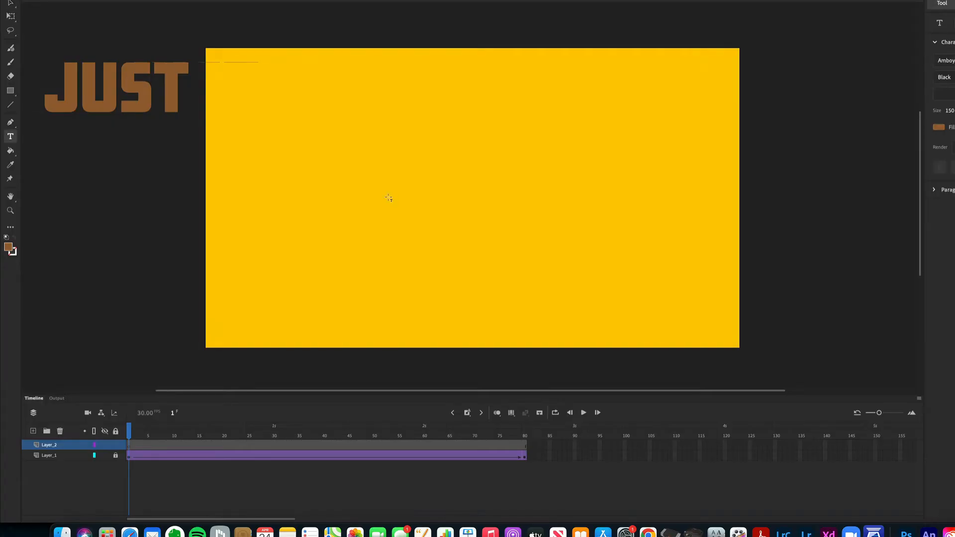
{"action": "left_click", "coordinate": [397, 192]}
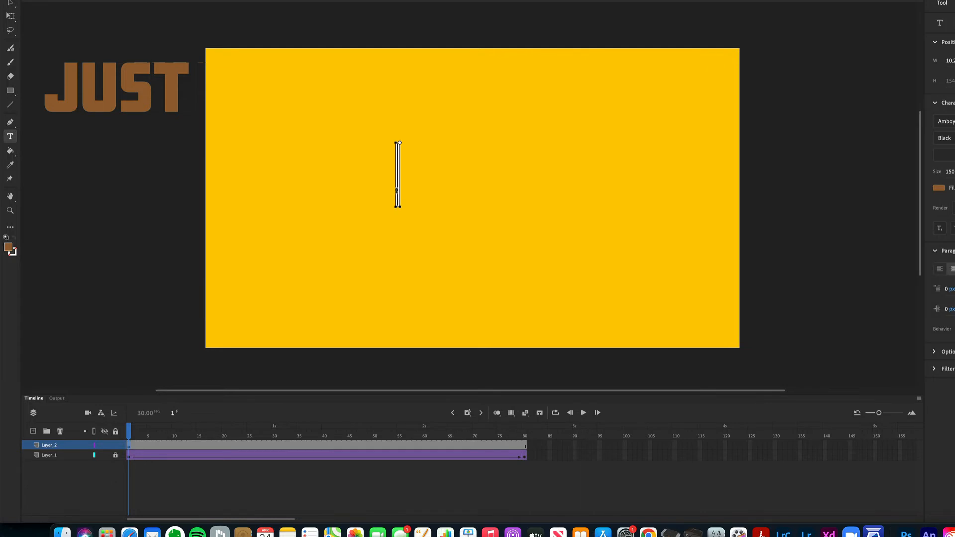
{"action": "type", "text": "DRINK"}
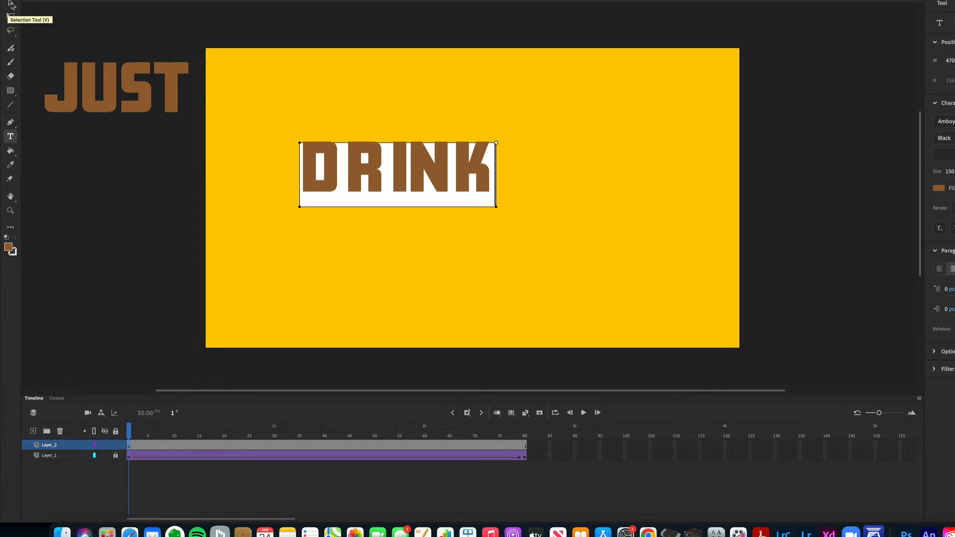
{"action": "left_click", "coordinate": [11, 4]}
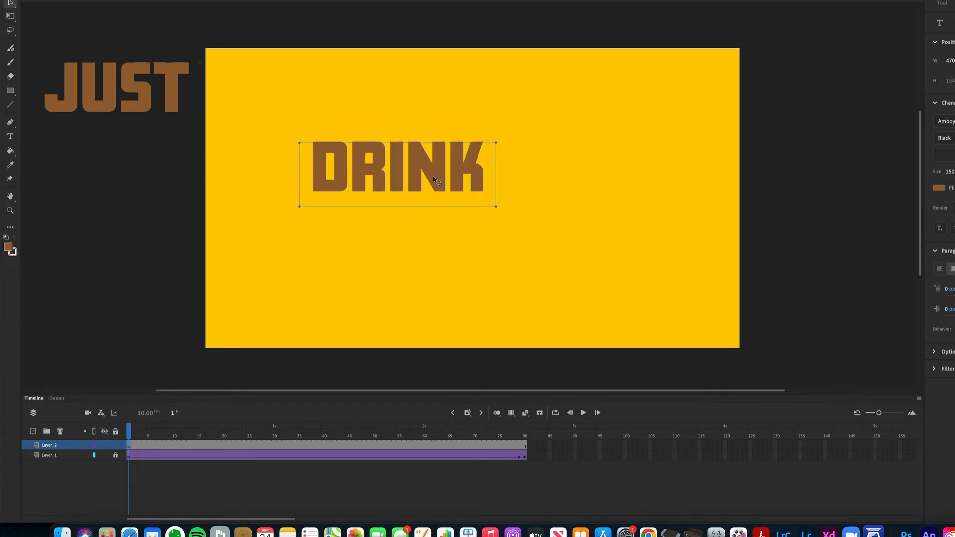
{"action": "left_click_drag", "start_coordinate": [454, 183], "coordinate": [507, 192]}
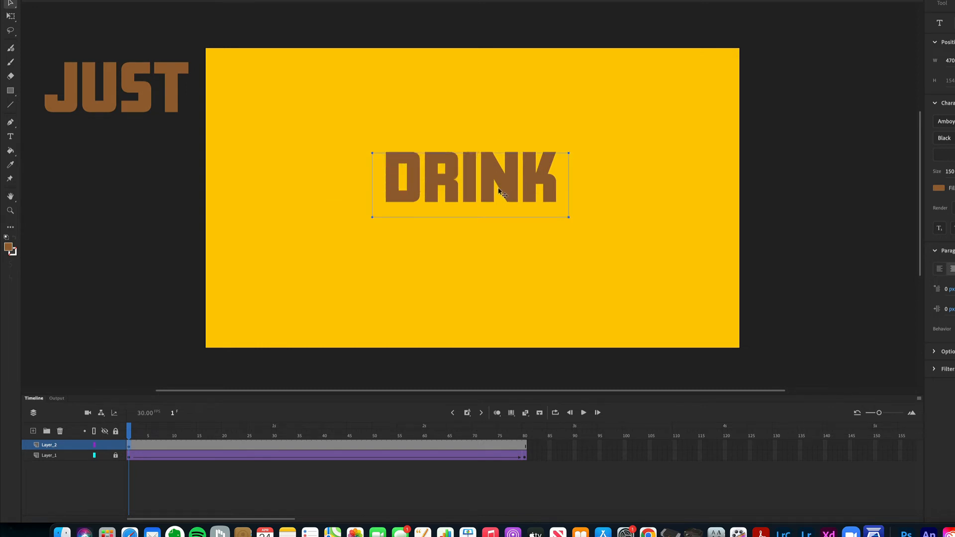
Check the symbol and tween instructions in Acrobat and, back in Animate, convert the DRINK text to a Graphic symbol.
{"action": "key", "text": "super+Tab"}
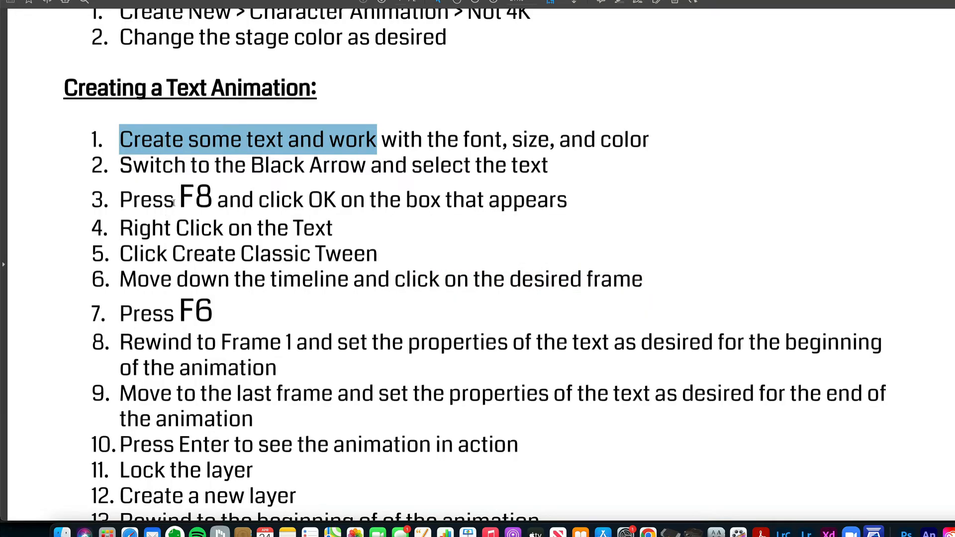
{"action": "left_click_drag", "start_coordinate": [174, 202], "coordinate": [215, 203]}
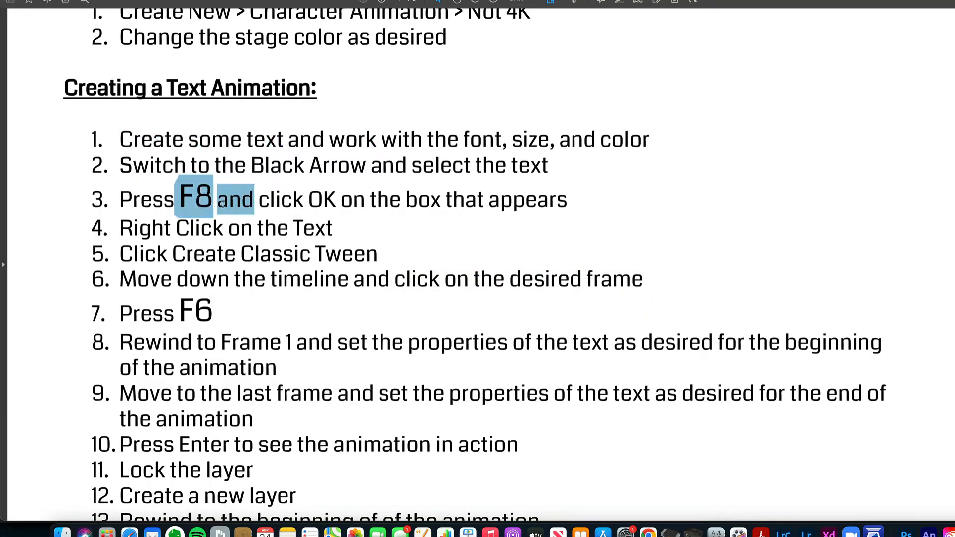
{"action": "left_click_drag", "start_coordinate": [308, 204], "coordinate": [344, 209]}
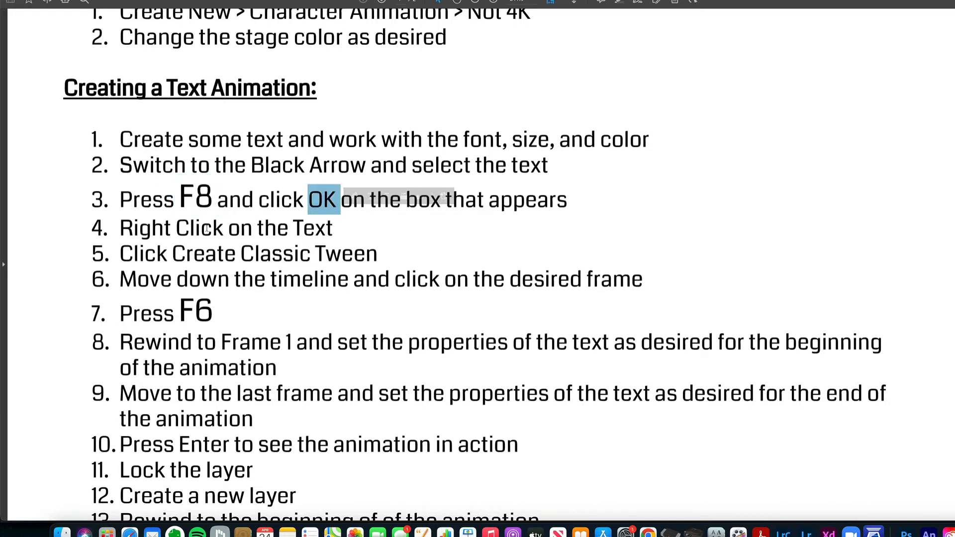
{"action": "left_click_drag", "start_coordinate": [182, 231], "coordinate": [333, 233]}
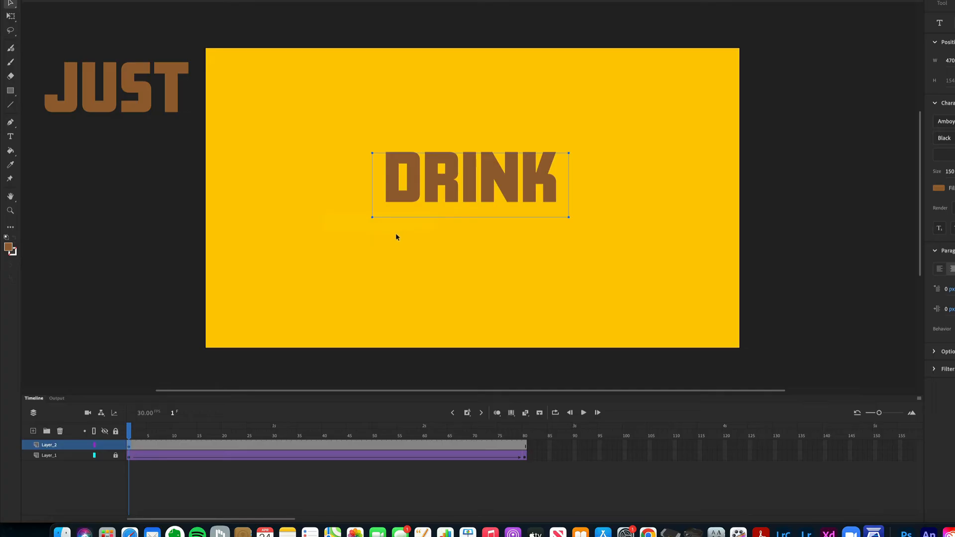
{"action": "key", "text": "F8"}
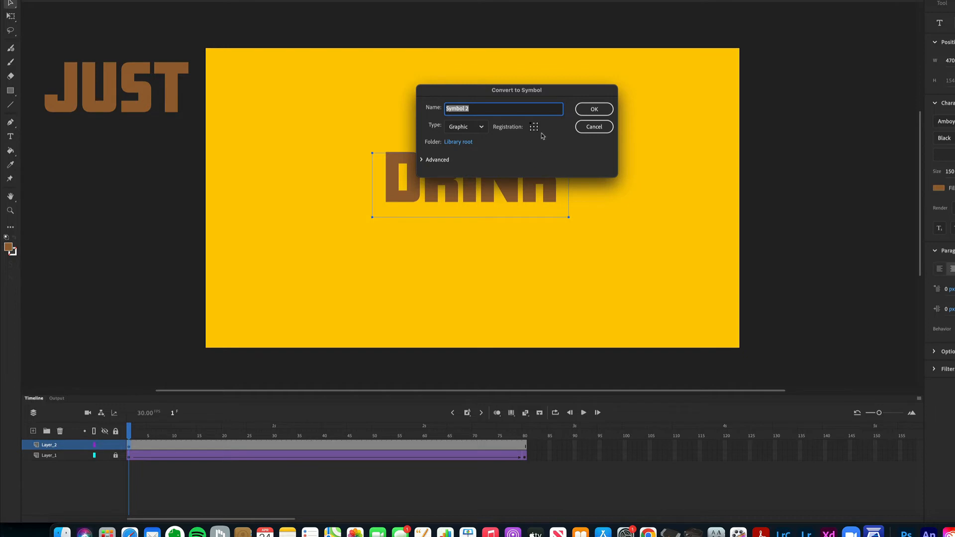
{"action": "left_click", "coordinate": [590, 110]}
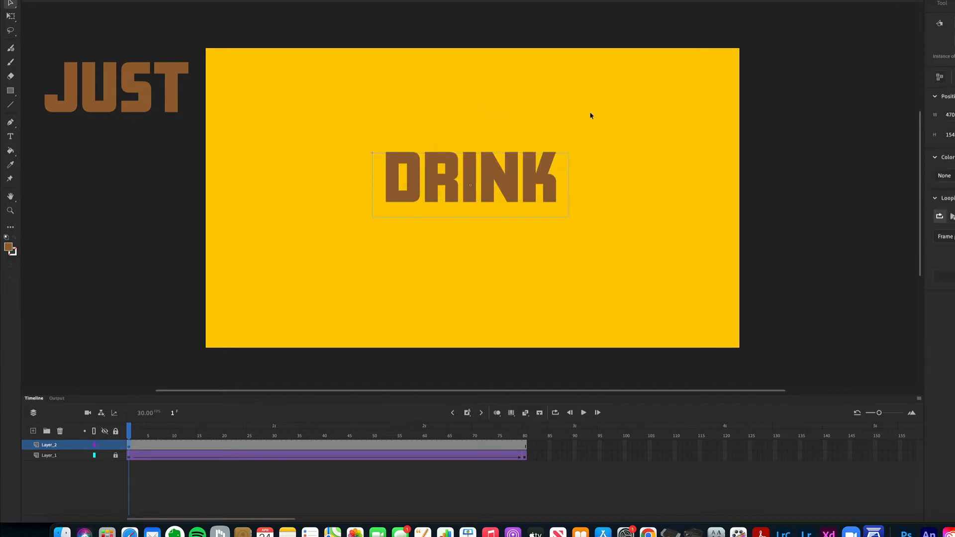
Create a classic tween on the DRINK symbol and insert a keyframe at frame 80 of its layer.
{"action": "right_click", "coordinate": [474, 179]}
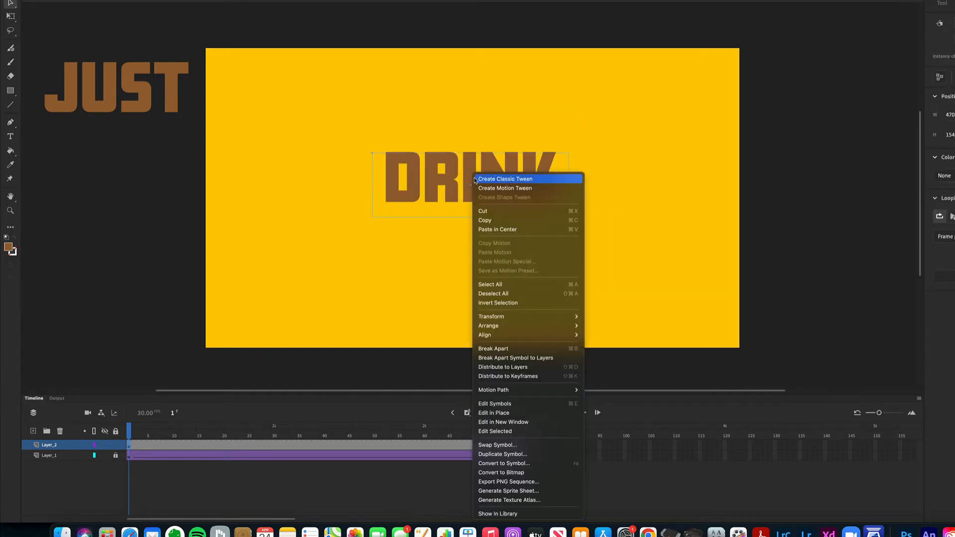
{"action": "left_click", "coordinate": [515, 183]}
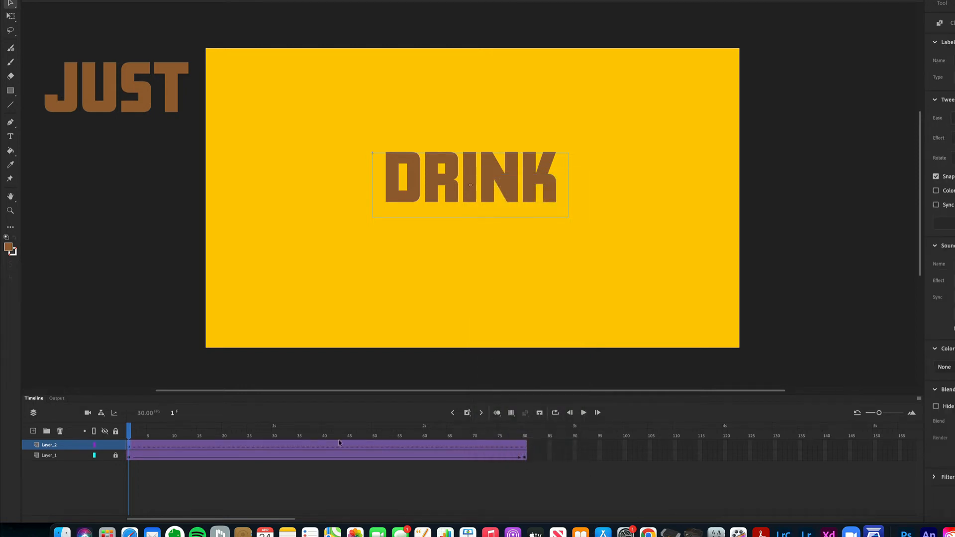
{"action": "left_click", "coordinate": [526, 448]}
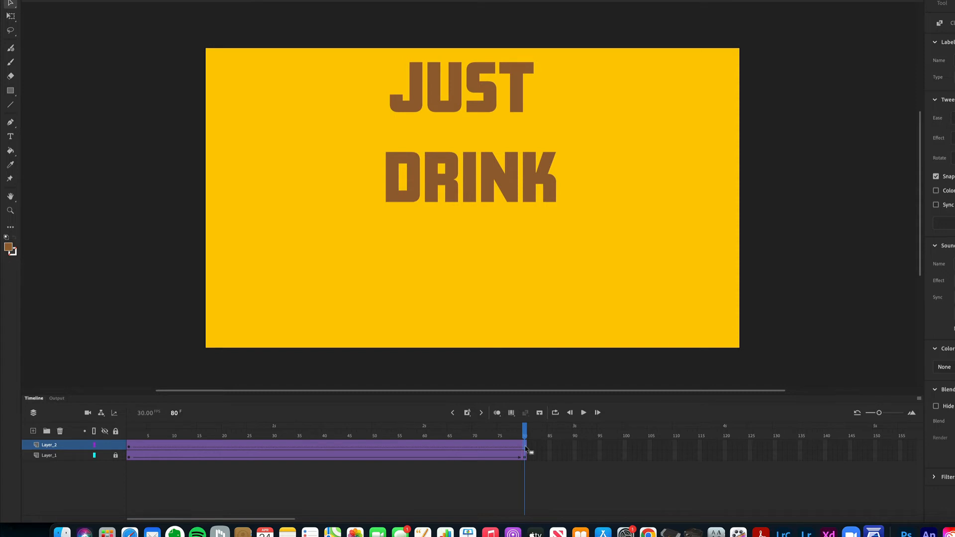
{"action": "left_click", "coordinate": [526, 448]}
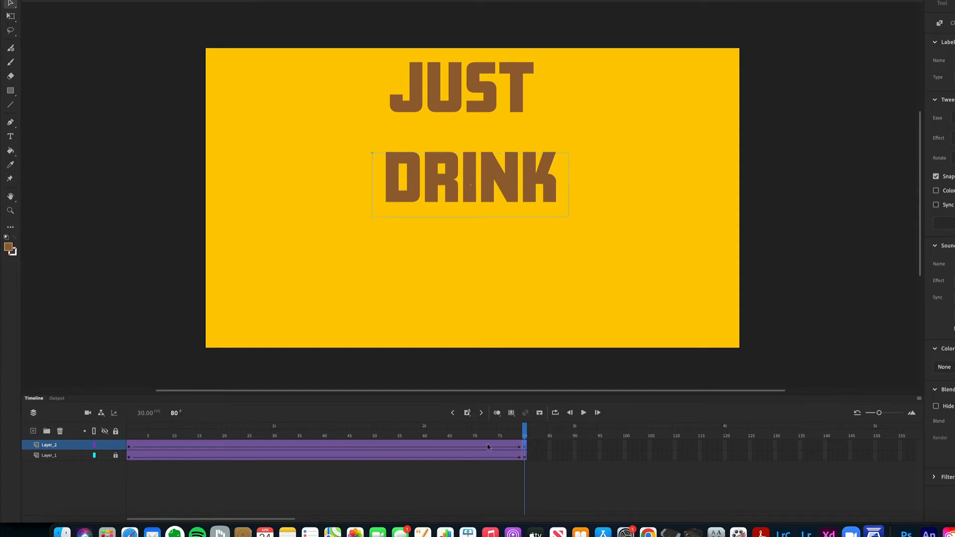
Move the DRINK symbol off the stage's right edge at frame 1, then check its end position at the frame 80 keyframe.
{"action": "left_click_drag", "start_coordinate": [441, 437], "coordinate": [124, 441]}
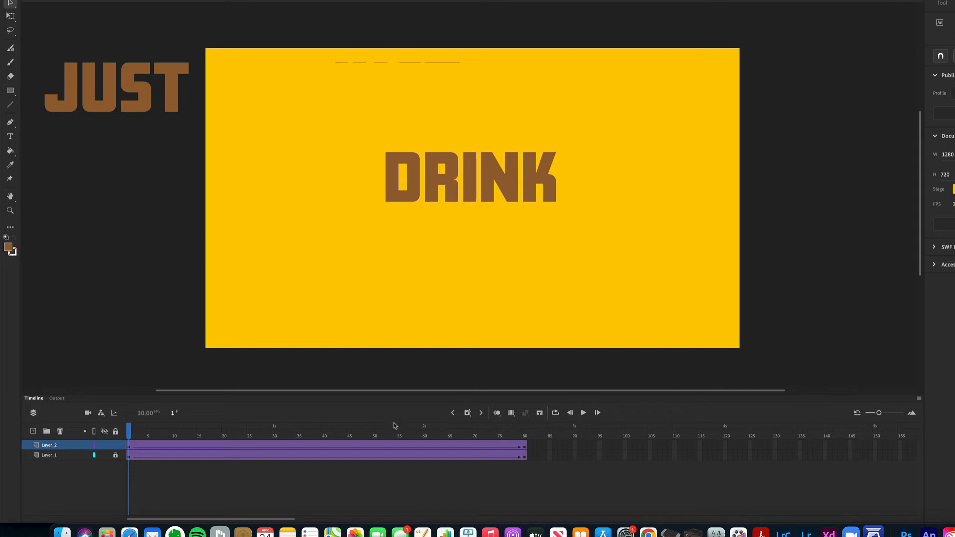
{"action": "left_click_drag", "start_coordinate": [436, 201], "coordinate": [759, 204]}
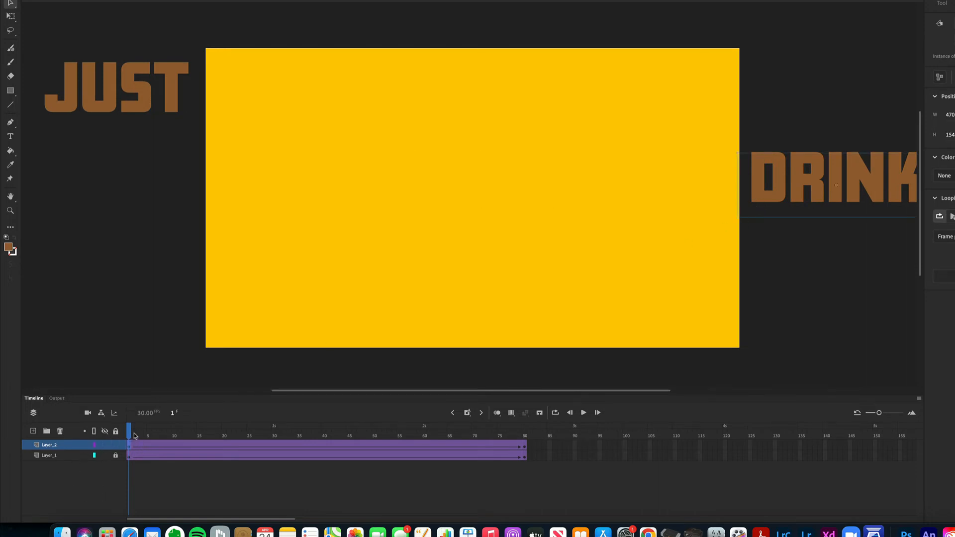
{"action": "left_click_drag", "start_coordinate": [134, 437], "coordinate": [525, 436]}
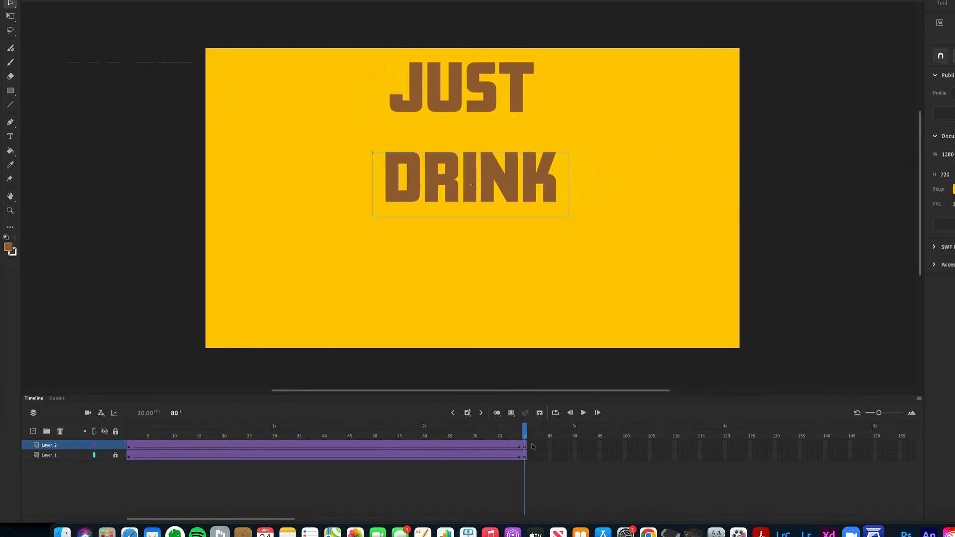
{"action": "left_click", "coordinate": [527, 446]}
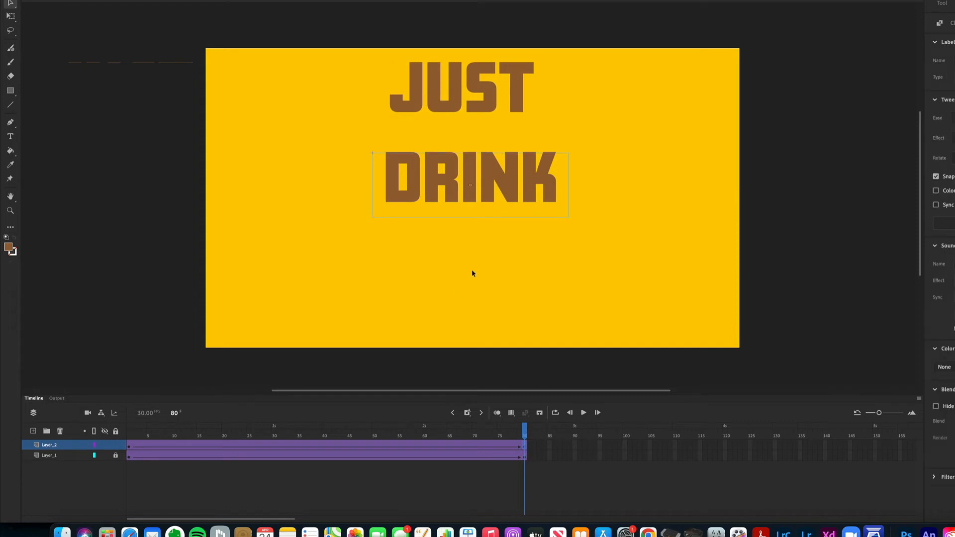
Preview the animation, then lock the DRINK layer and add a new layer above it with the playhead at frame 1.
{"action": "key", "text": "Return"}
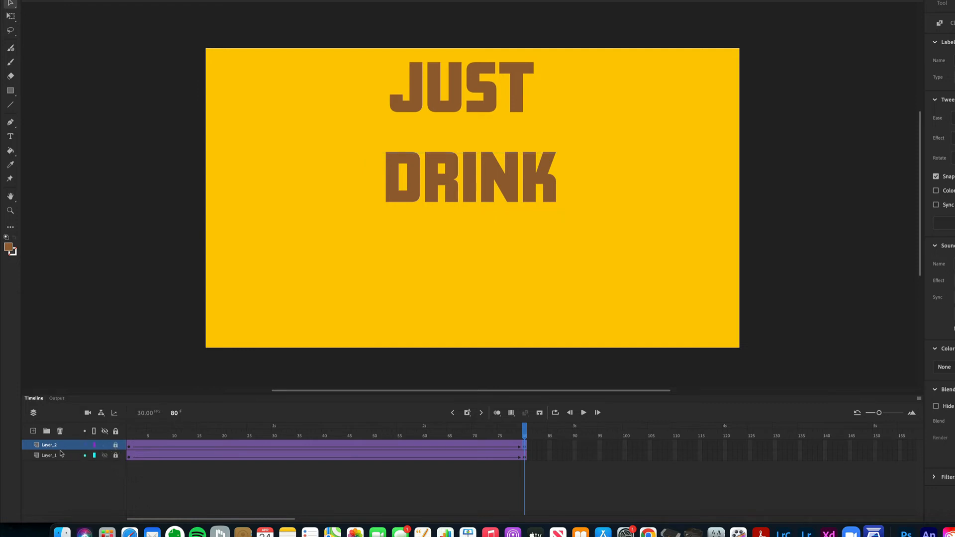
{"action": "left_click", "coordinate": [33, 432]}
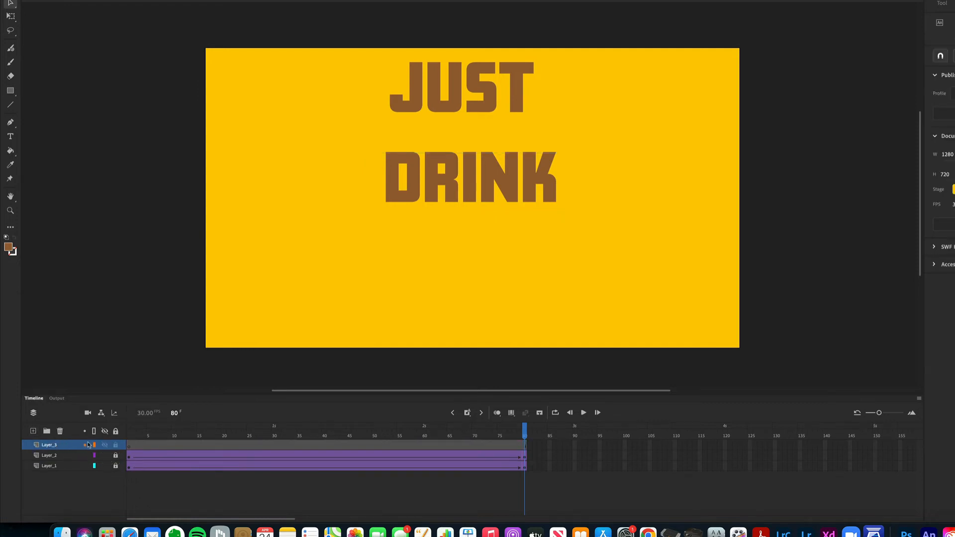
{"action": "left_click_drag", "start_coordinate": [330, 437], "coordinate": [112, 443]}
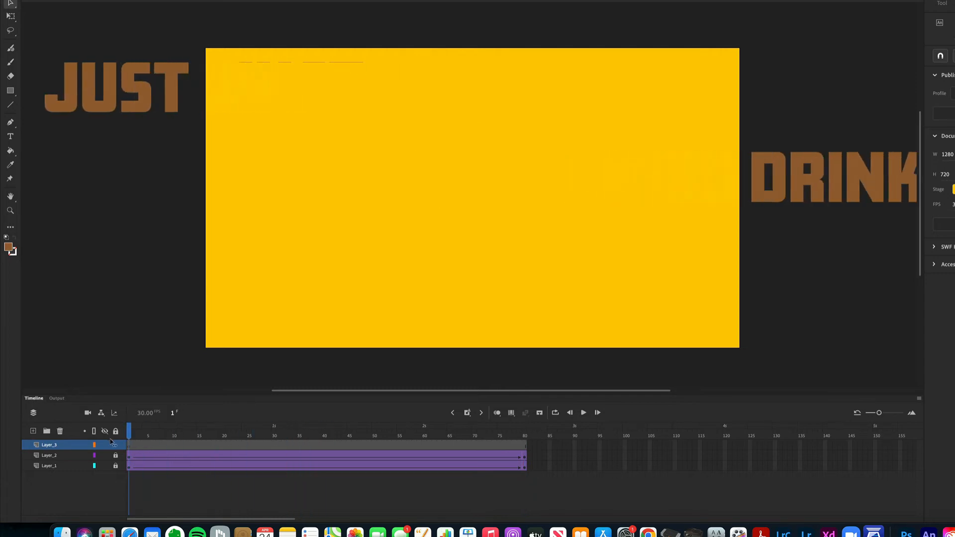
Check the remaining instructions in Acrobat and, back in Animate, add the text MORE on Layer_3, roughly centred horizontally just below the stage's middle.
{"action": "key", "text": "super+Tab"}
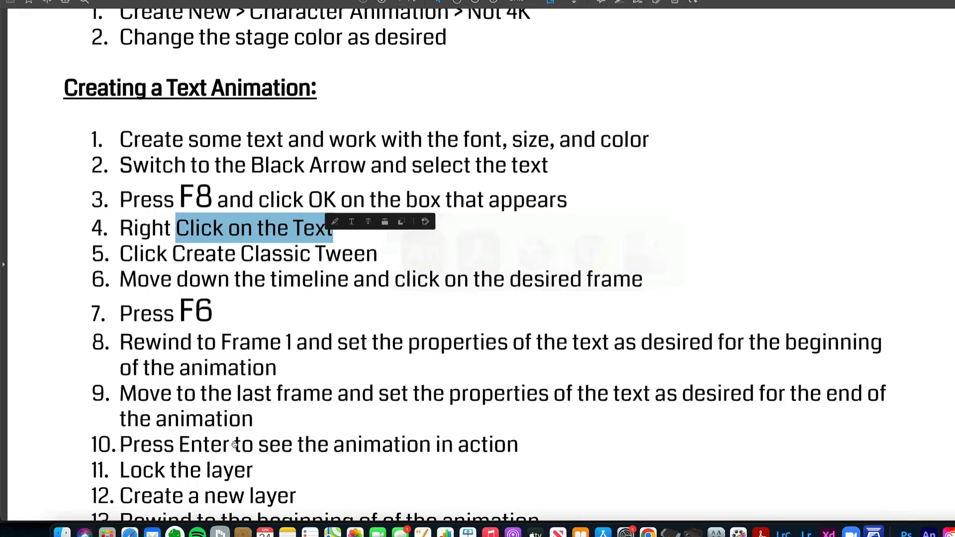
{"action": "scroll", "coordinate": [332, 447], "scroll_direction": "down", "scroll_amount": 3}
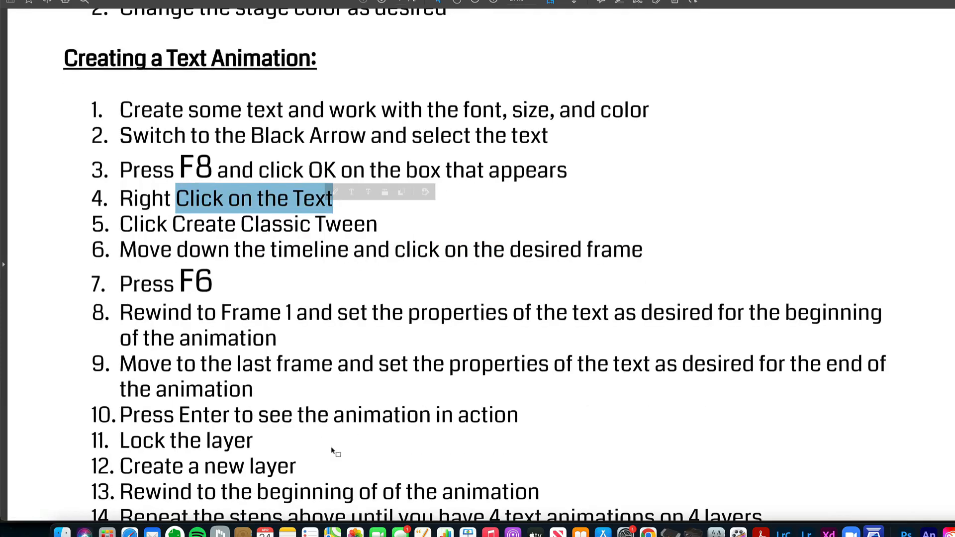
{"action": "scroll", "coordinate": [332, 448], "scroll_direction": "up", "scroll_amount": 3}
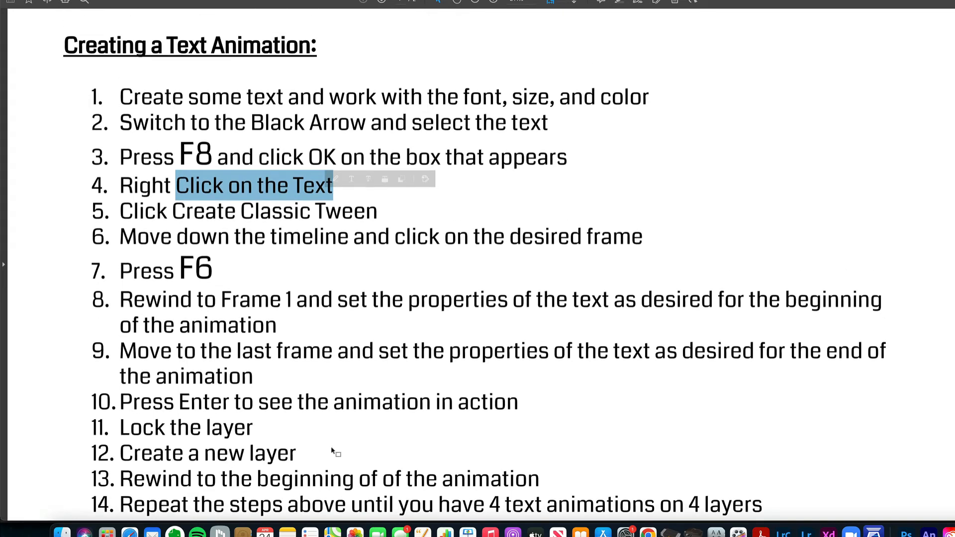
{"action": "key", "text": "super+Tab"}
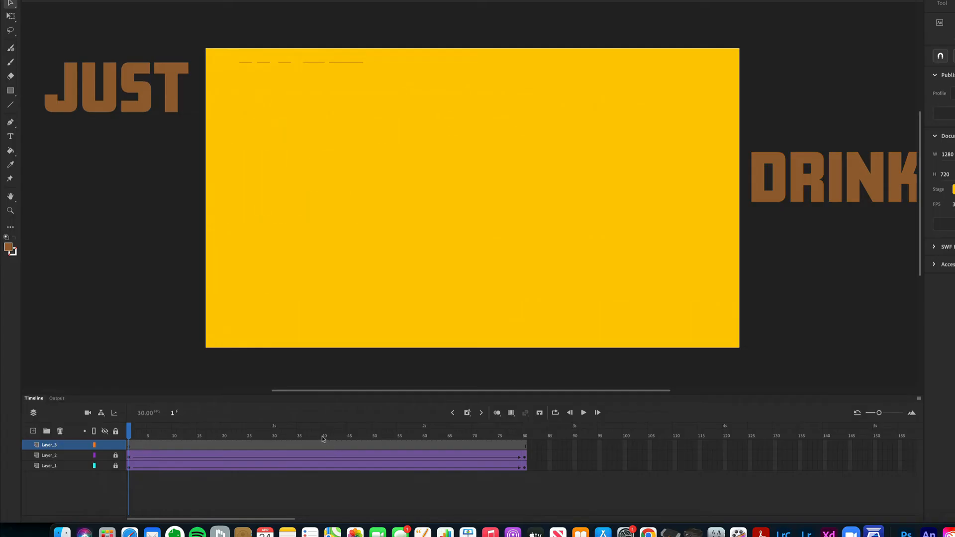
{"action": "key", "text": "t"}
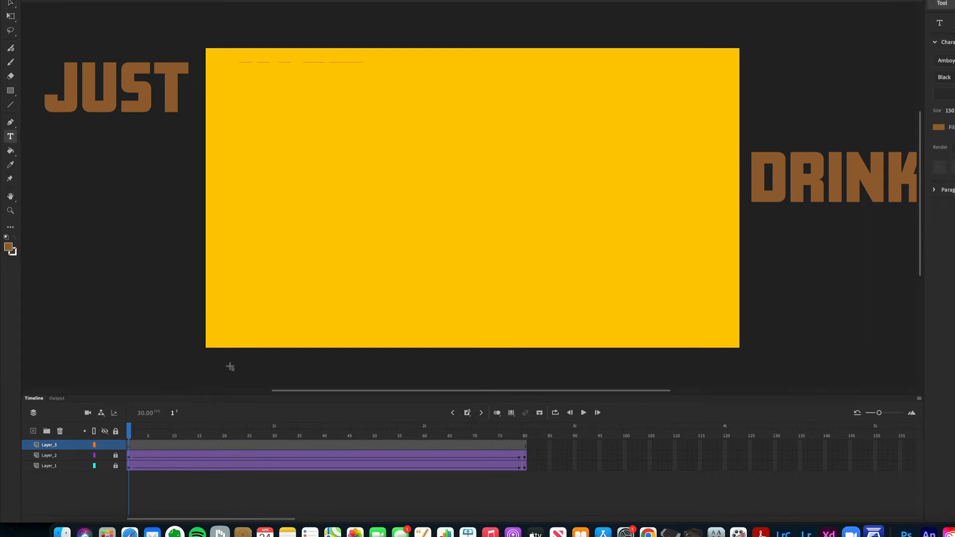
{"action": "left_click", "coordinate": [375, 243]}
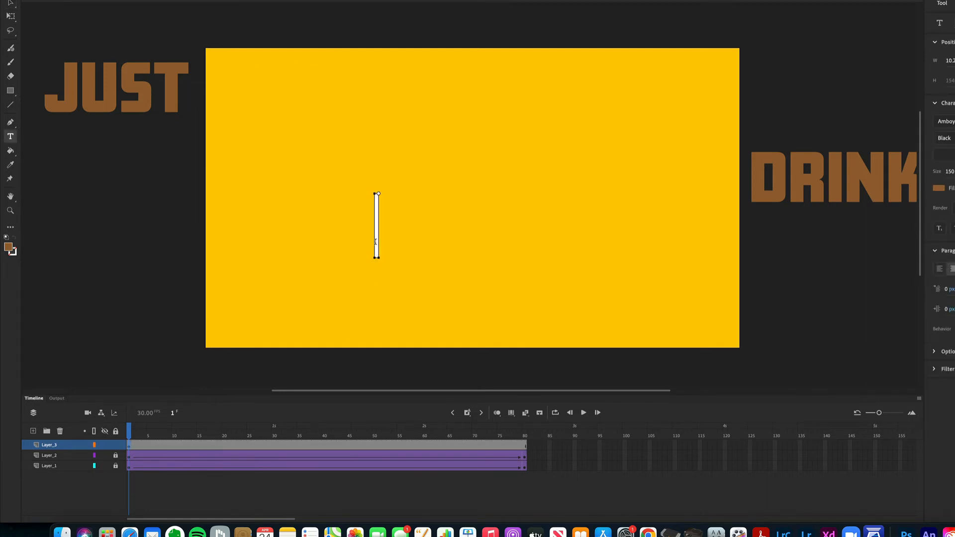
{"action": "type", "text": "MORE"}
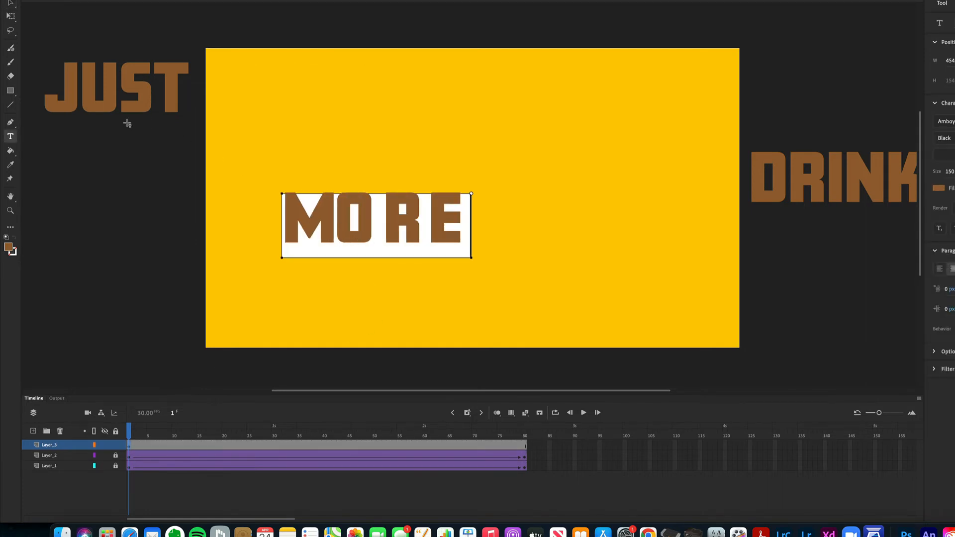
{"action": "left_click", "coordinate": [10, 4]}
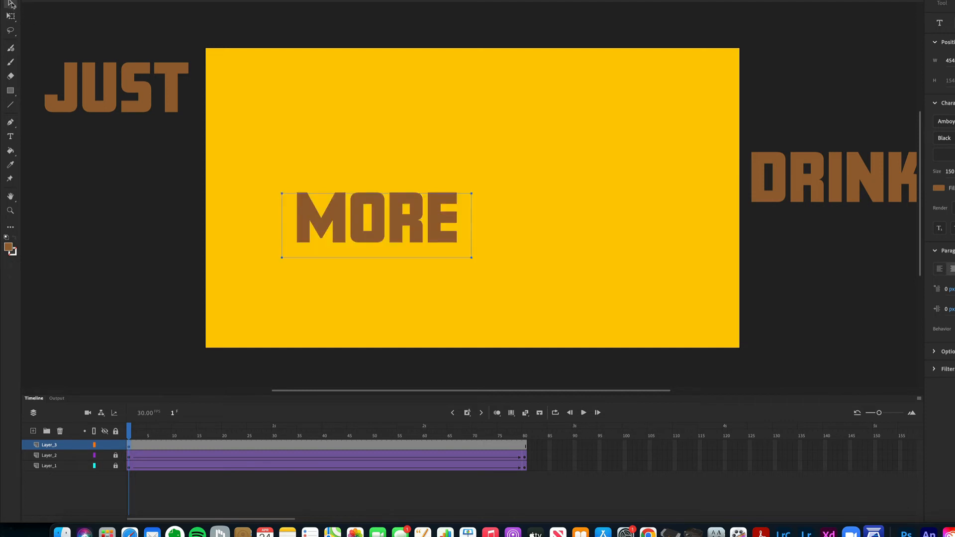
{"action": "left_click_drag", "start_coordinate": [452, 228], "coordinate": [495, 244]}
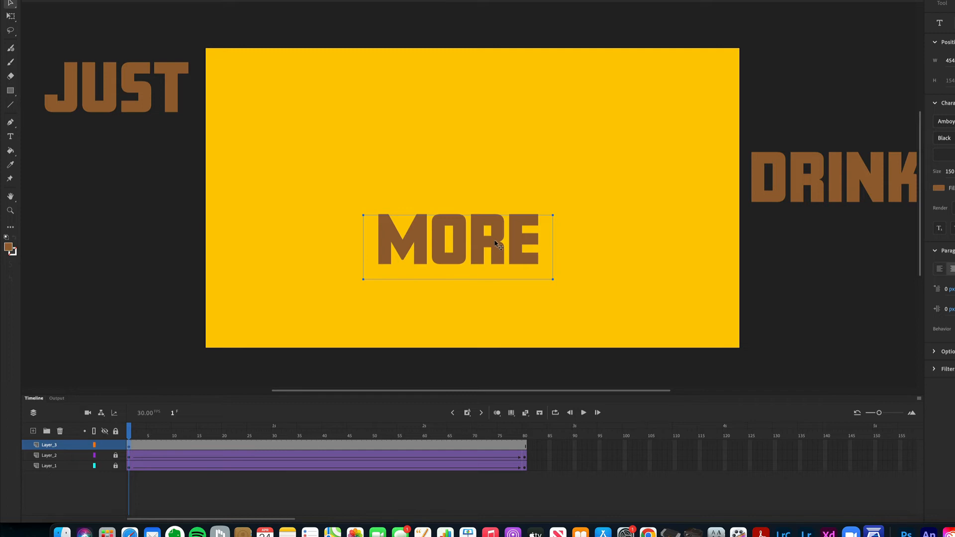
Convert the MORE text to a Graphic symbol and create a classic tween on it.
{"action": "key", "text": "F8"}
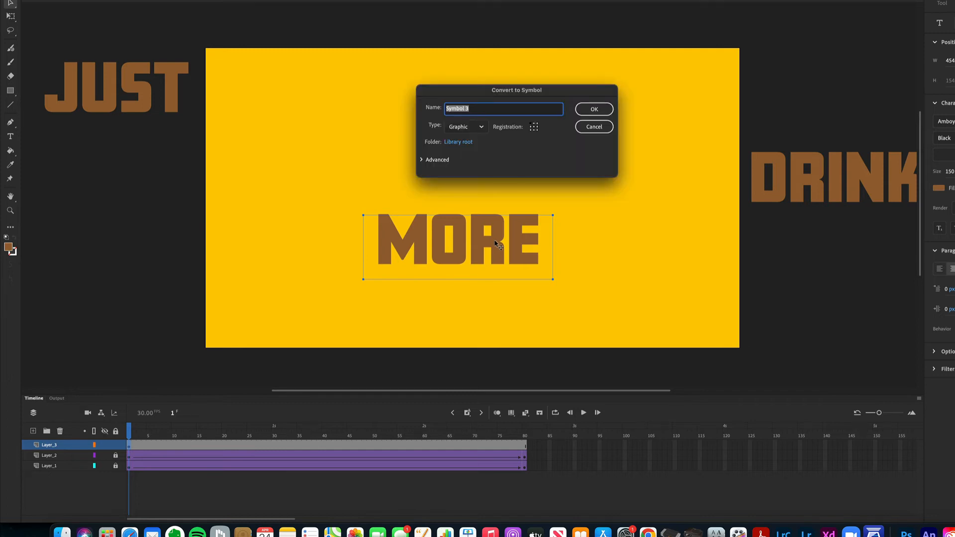
{"action": "left_click", "coordinate": [594, 110]}
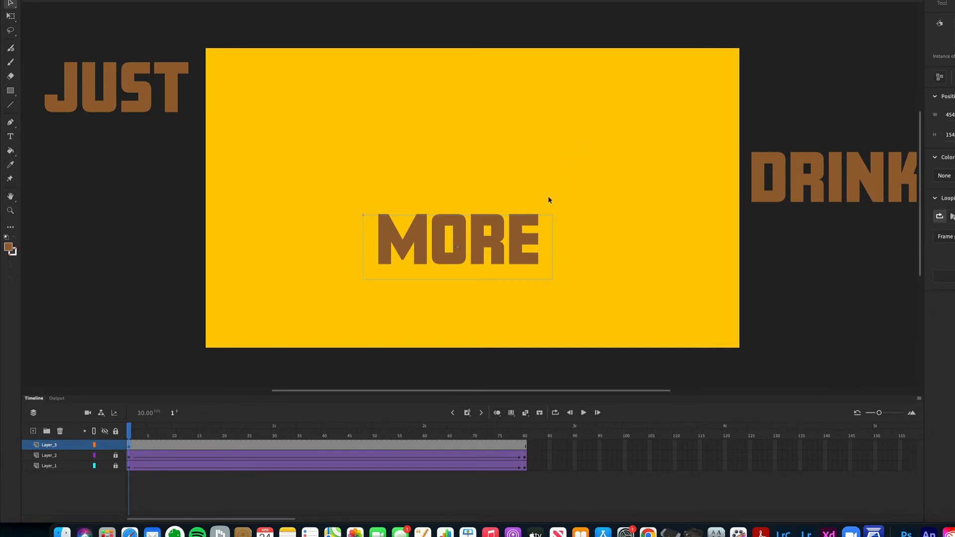
{"action": "right_click", "coordinate": [515, 237]}
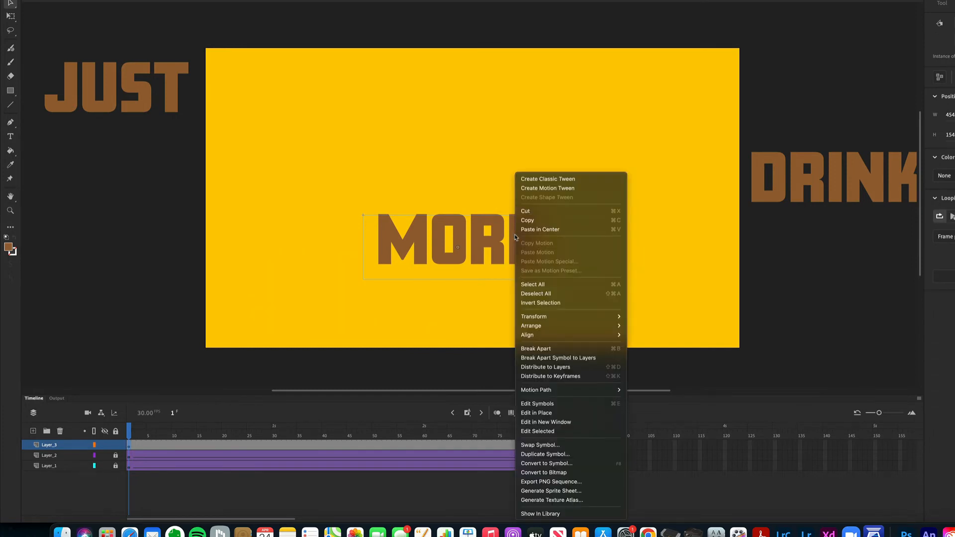
{"action": "left_click", "coordinate": [549, 180]}
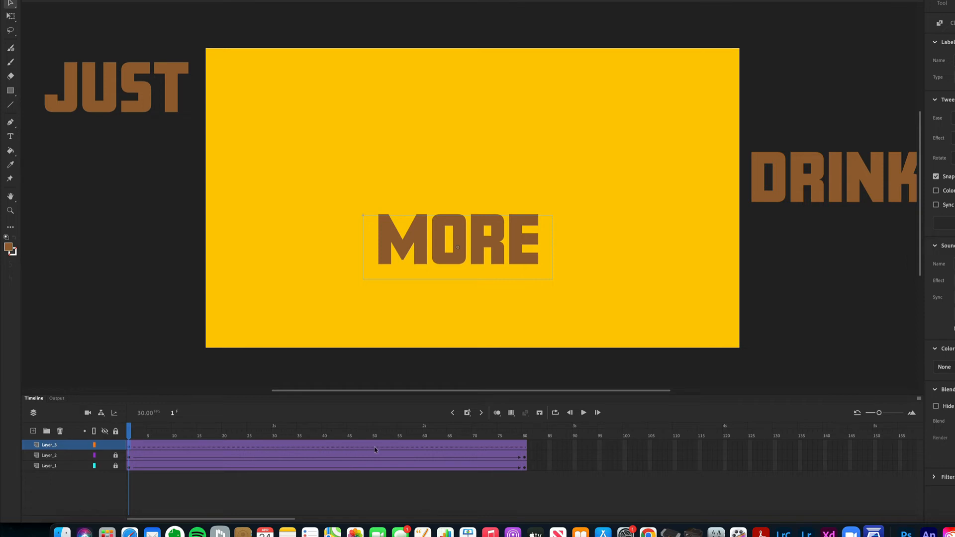
Insert a keyframe at frame 80 of the MORE layer, and scale the MORE symbol down to about 76 px wide at frame 1.
{"action": "left_click", "coordinate": [525, 449]}
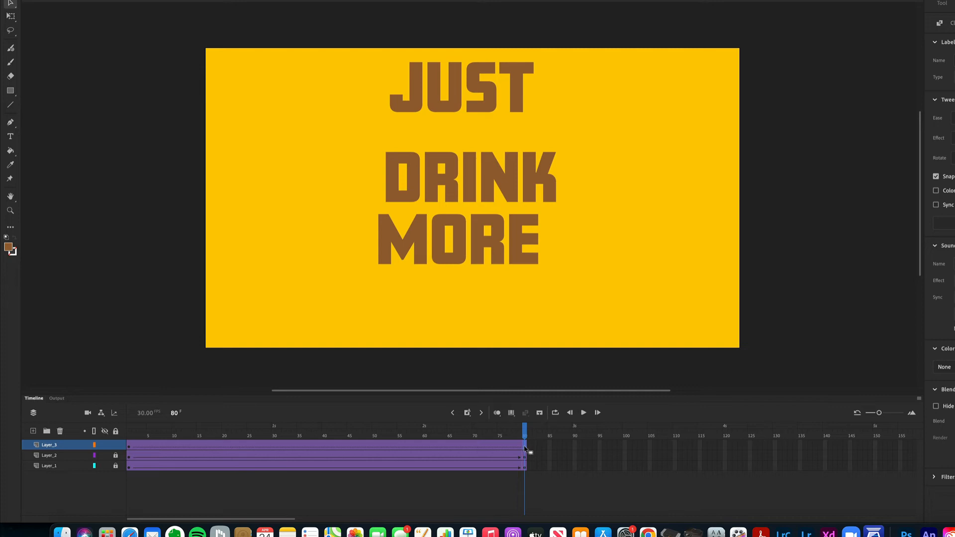
{"action": "key", "text": "F6"}
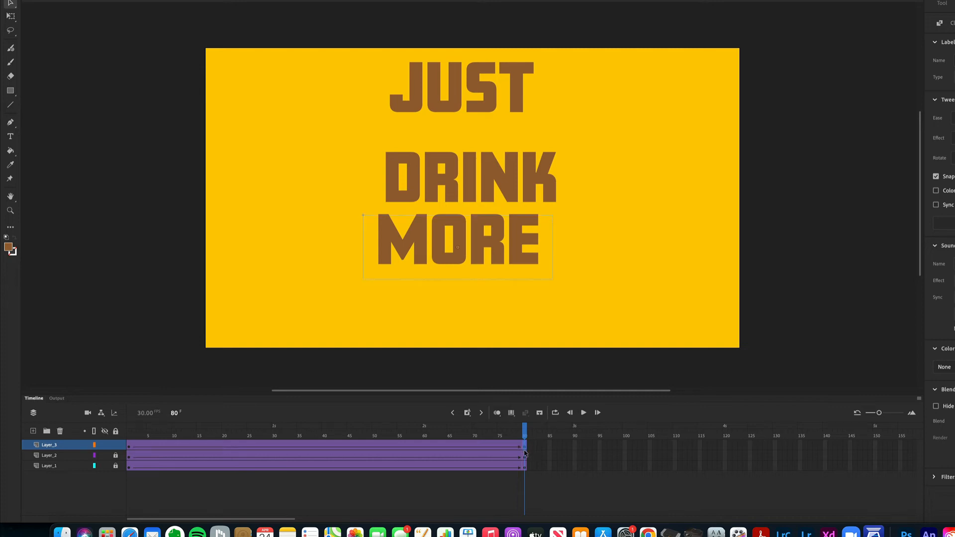
{"action": "left_click_drag", "start_coordinate": [251, 436], "coordinate": [114, 441]}
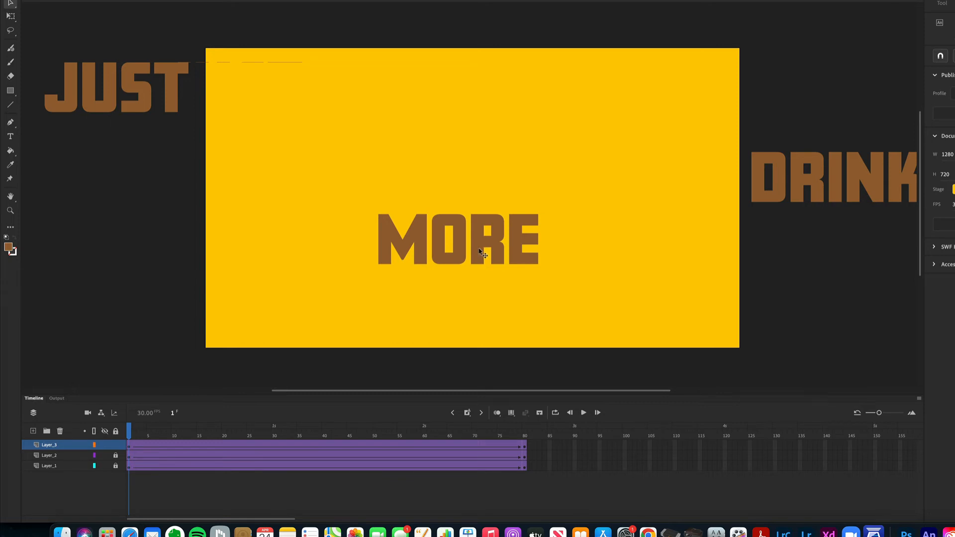
{"action": "key", "text": "q"}
{"action": "left_click", "coordinate": [421, 259]}
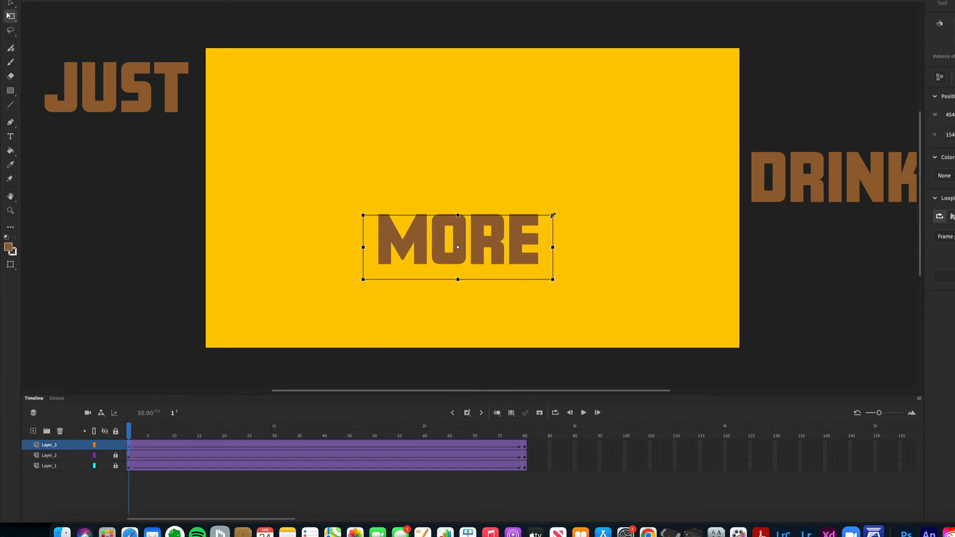
{"action": "left_click_drag", "start_coordinate": [553, 215], "coordinate": [475, 241]}
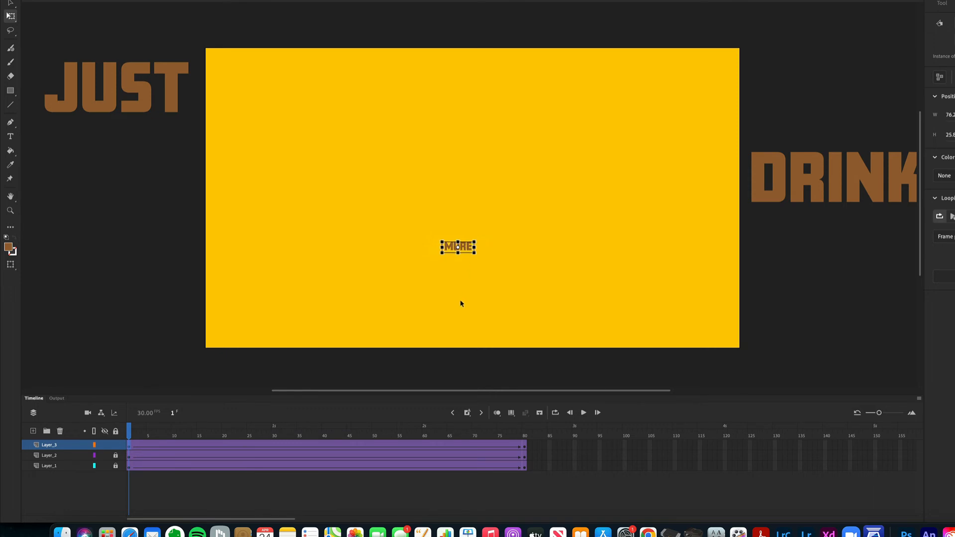
At the frame 80 keyframe, move the MORE symbol slightly right to align it under DRINK, then preview the animation.
{"action": "left_click", "coordinate": [525, 447]}
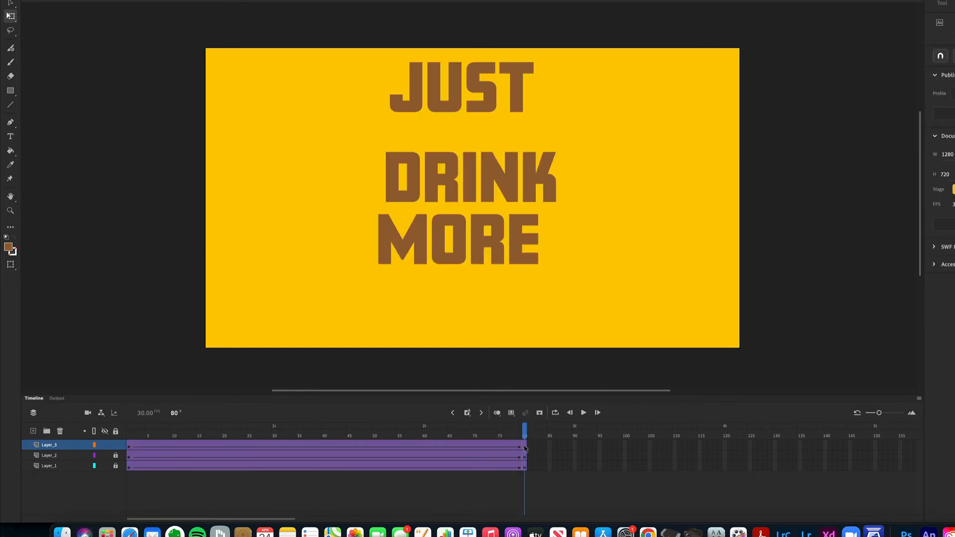
{"action": "left_click", "coordinate": [525, 446]}
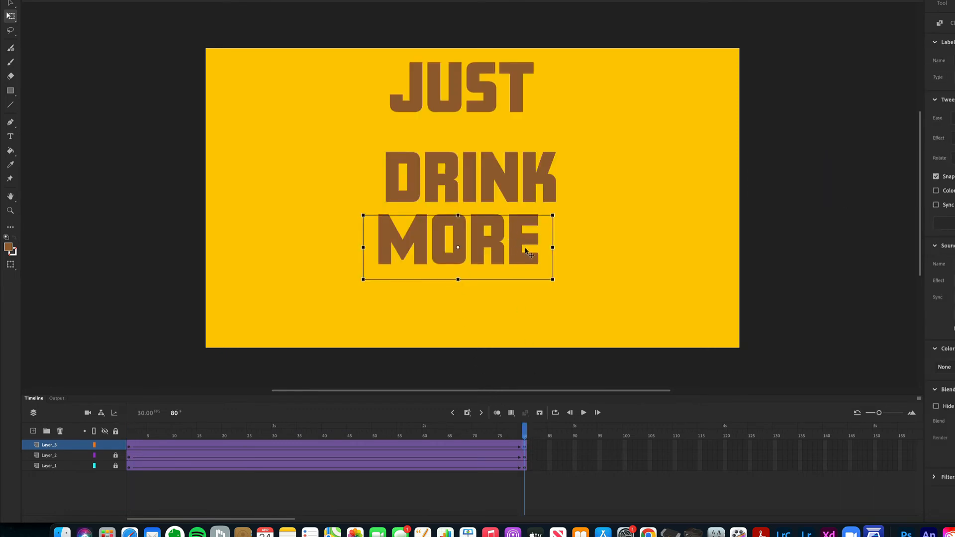
{"action": "left_click_drag", "start_coordinate": [518, 250], "coordinate": [522, 253]}
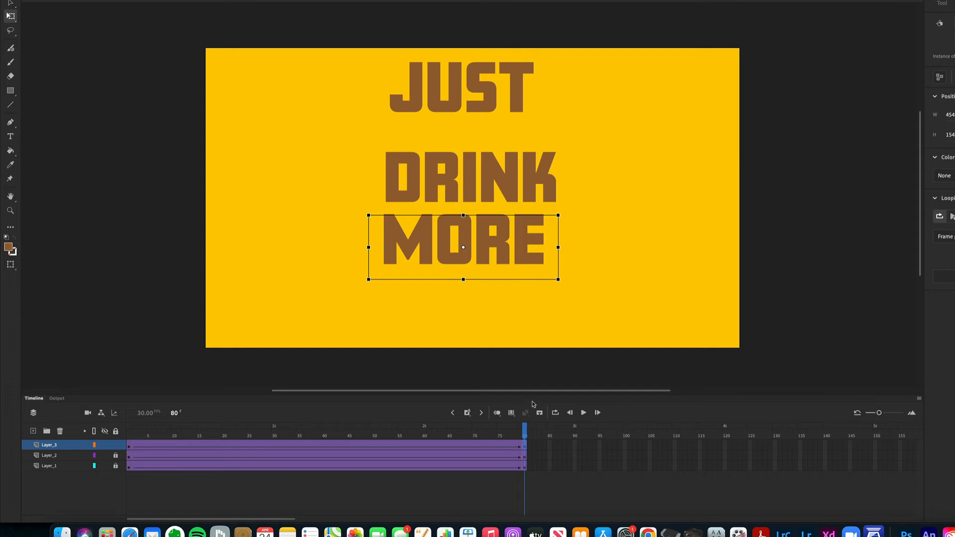
{"action": "key", "text": "v"}
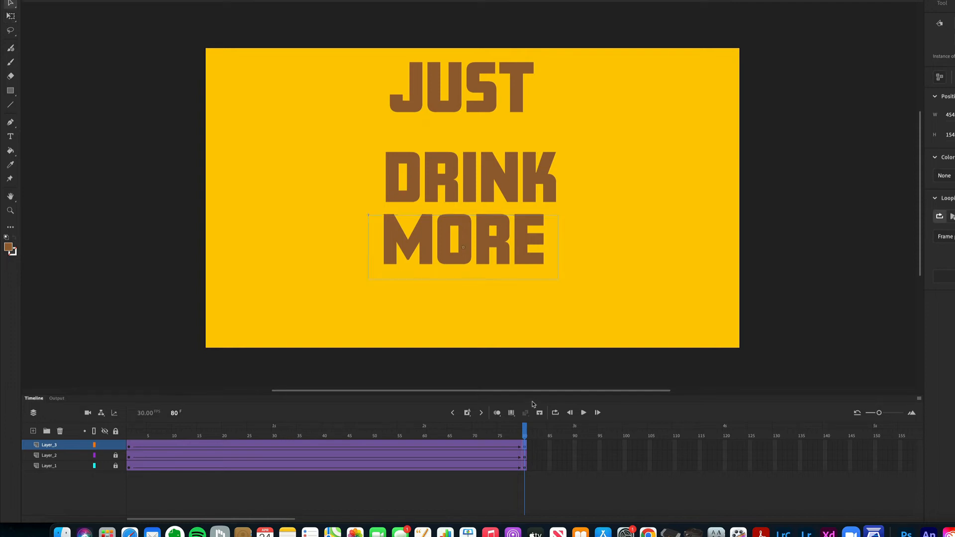
{"action": "key", "text": "Return"}
{"action": "key", "text": "Return"}
Return to frame 1, lock the MORE layer and add a new layer above it.
{"action": "left_click_drag", "start_coordinate": [525, 432], "coordinate": [128, 448]}
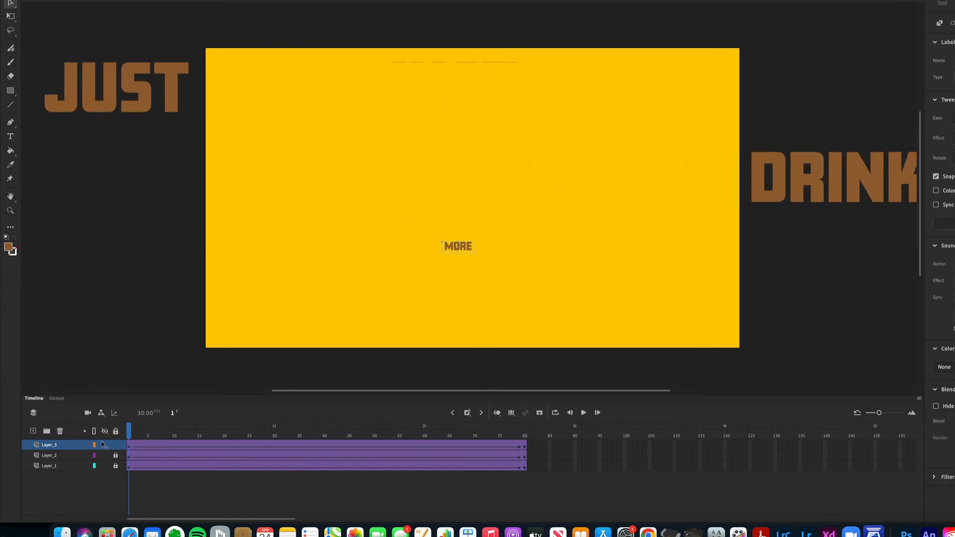
{"action": "left_click", "coordinate": [115, 445]}
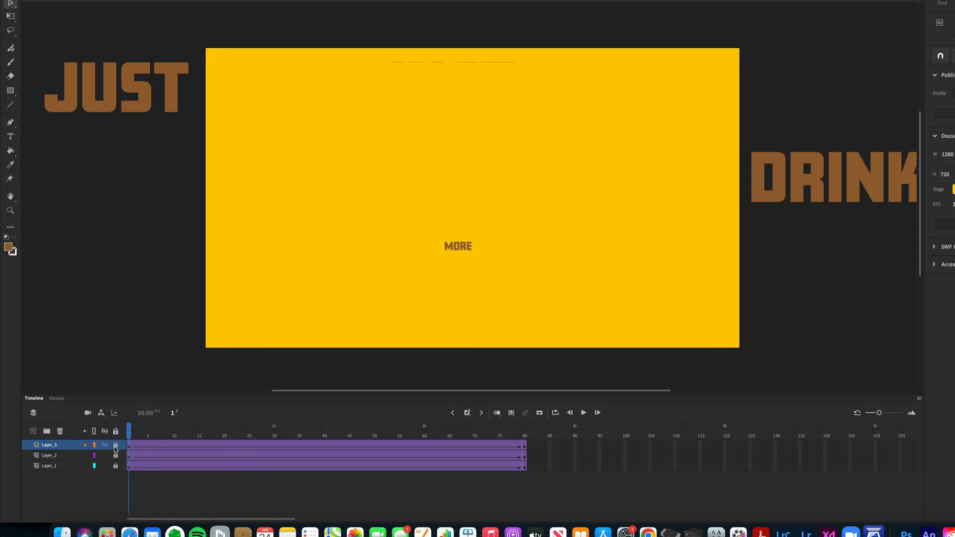
{"action": "left_click", "coordinate": [33, 431]}
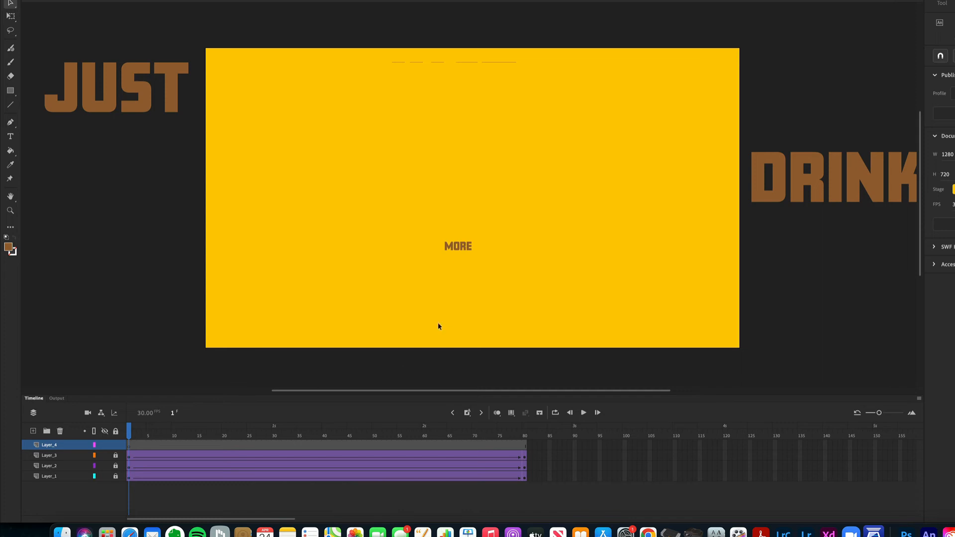
Add the text COFFEE!!! on Layer_4 and position it roughly centred horizontally near the stage's bottom edge.
{"action": "key", "text": "t"}
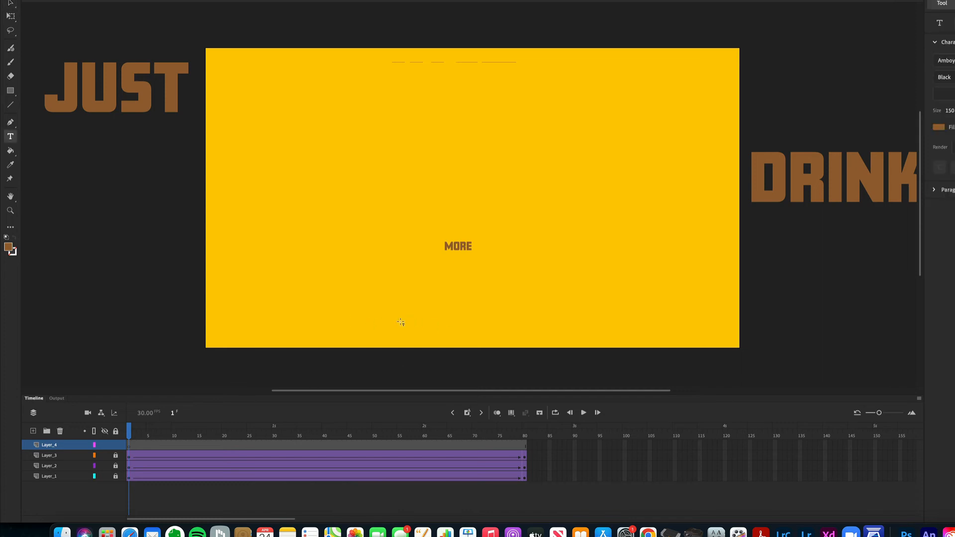
{"action": "left_click", "coordinate": [403, 323]}
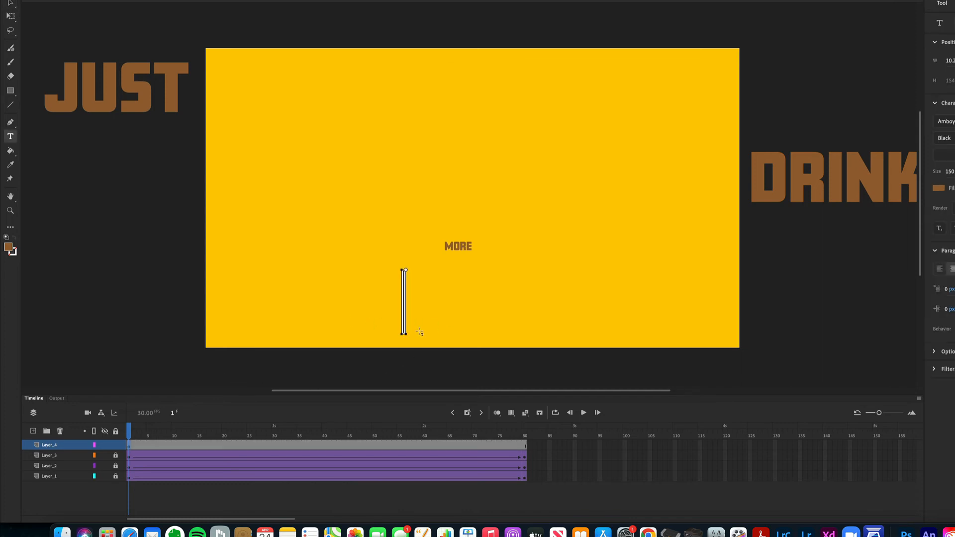
{"action": "type", "text": "COFFEE"}
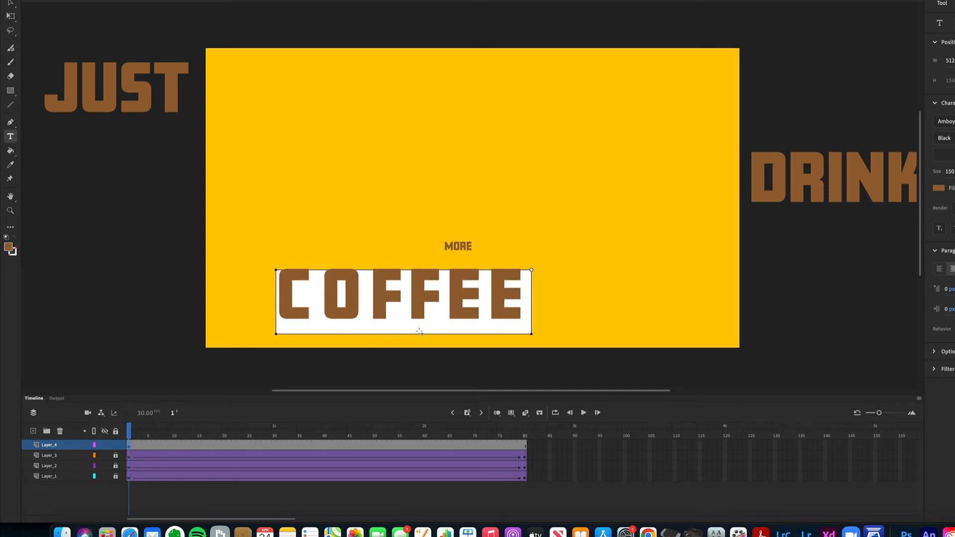
{"action": "type", "text": "!!"}
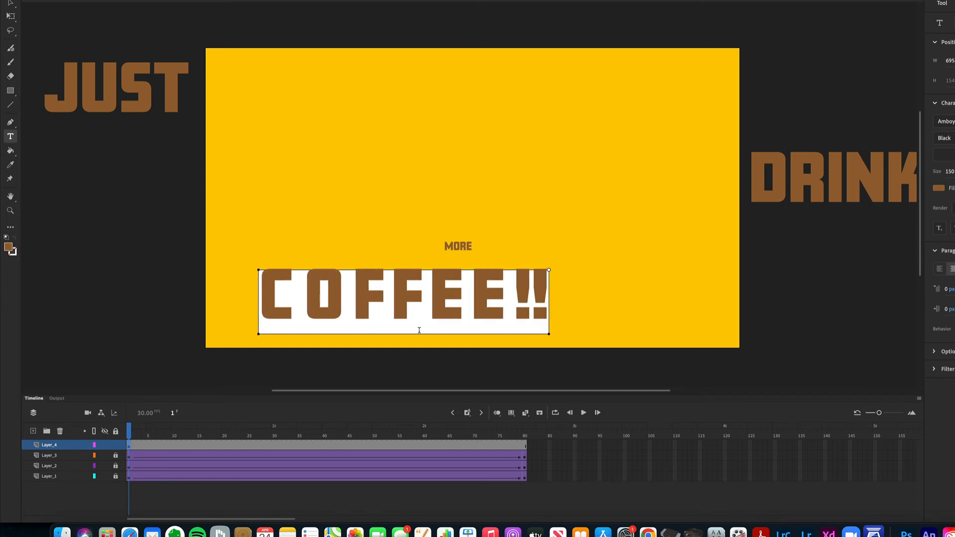
{"action": "type", "text": "!"}
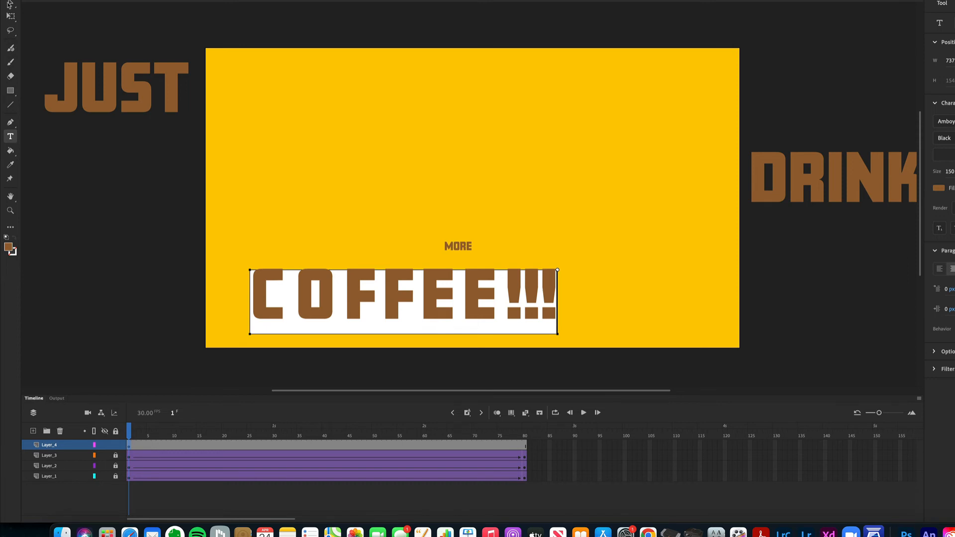
{"action": "left_click", "coordinate": [9, 4]}
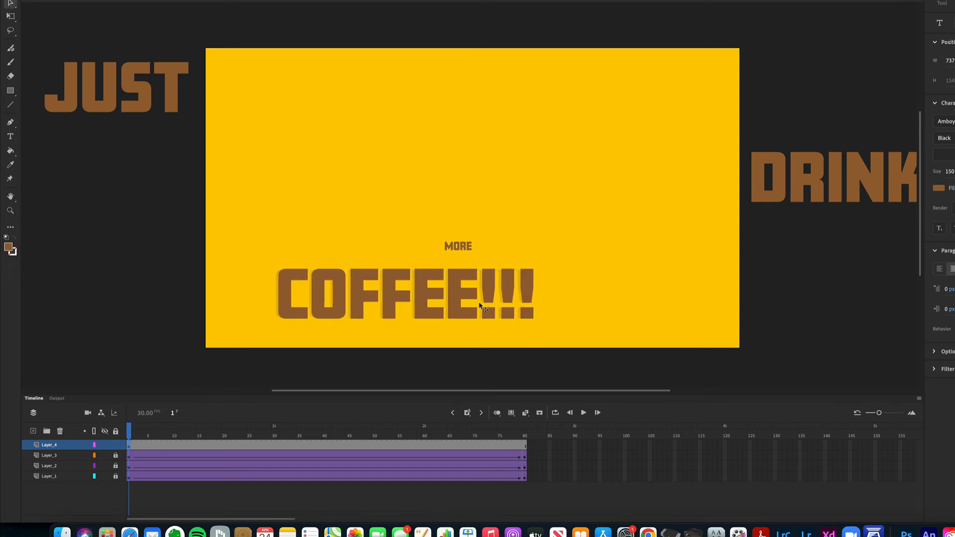
{"action": "left_click_drag", "start_coordinate": [480, 305], "coordinate": [535, 315]}
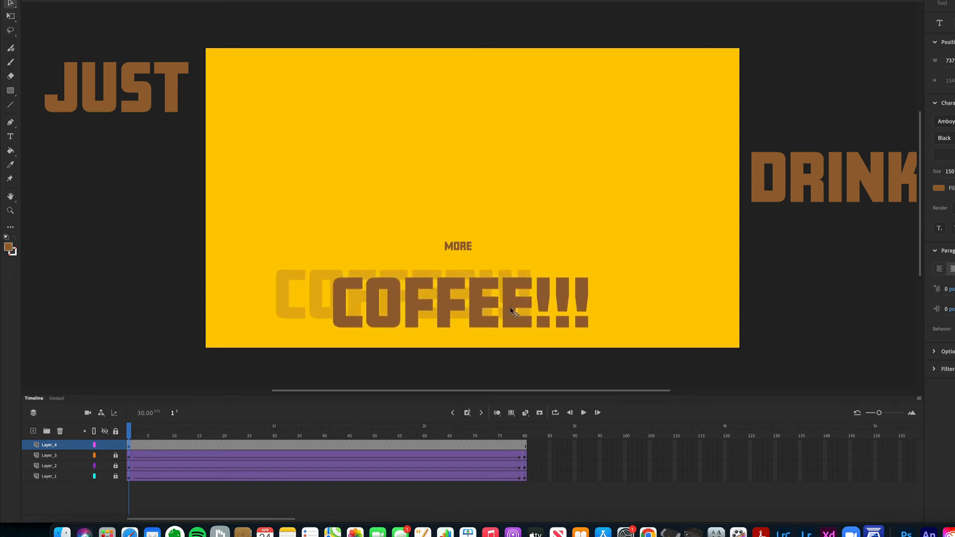
Convert the COFFEE!!! text to a Graphic symbol and create a classic tween on Layer_4.
{"action": "left_click_drag", "start_coordinate": [512, 311], "coordinate": [512, 311]}
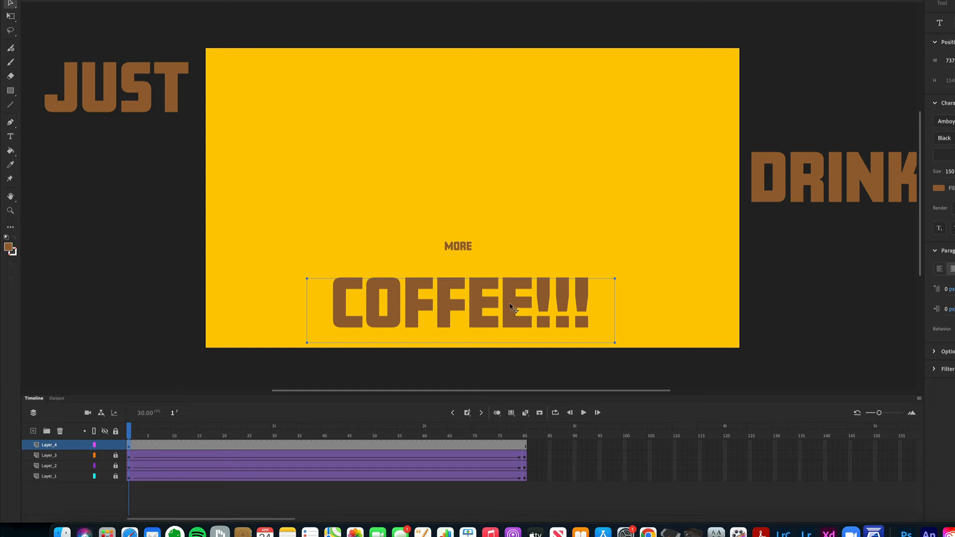
{"action": "key", "text": "F8"}
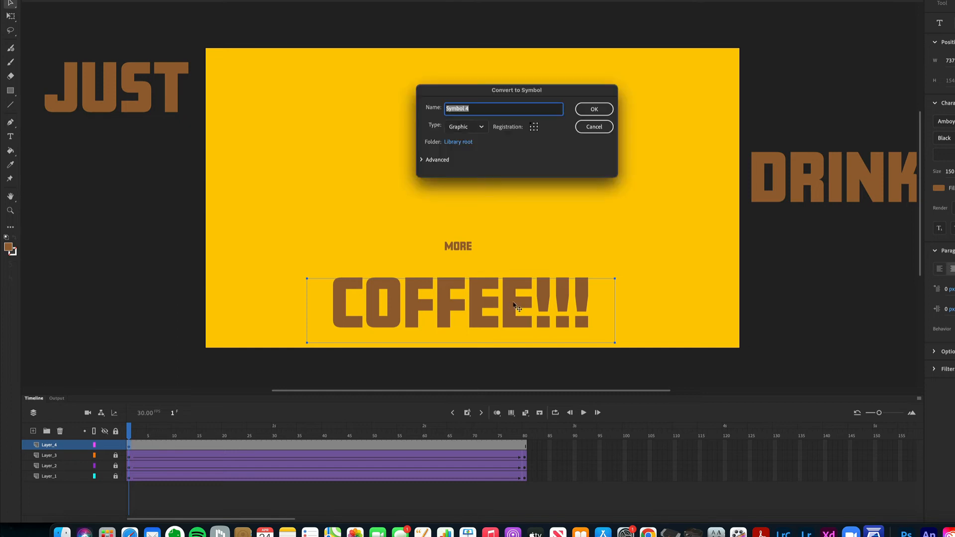
{"action": "left_click", "coordinate": [594, 110]}
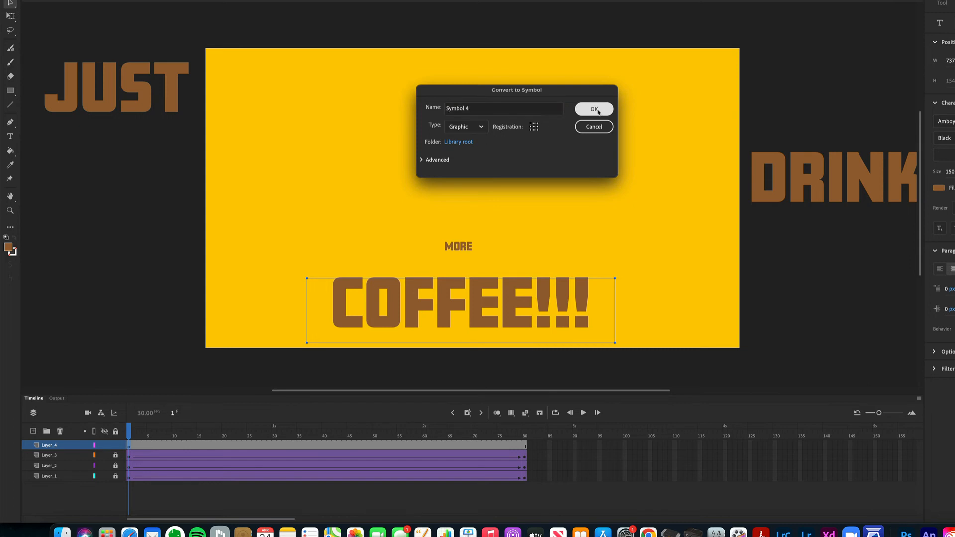
{"action": "right_click", "coordinate": [513, 302]}
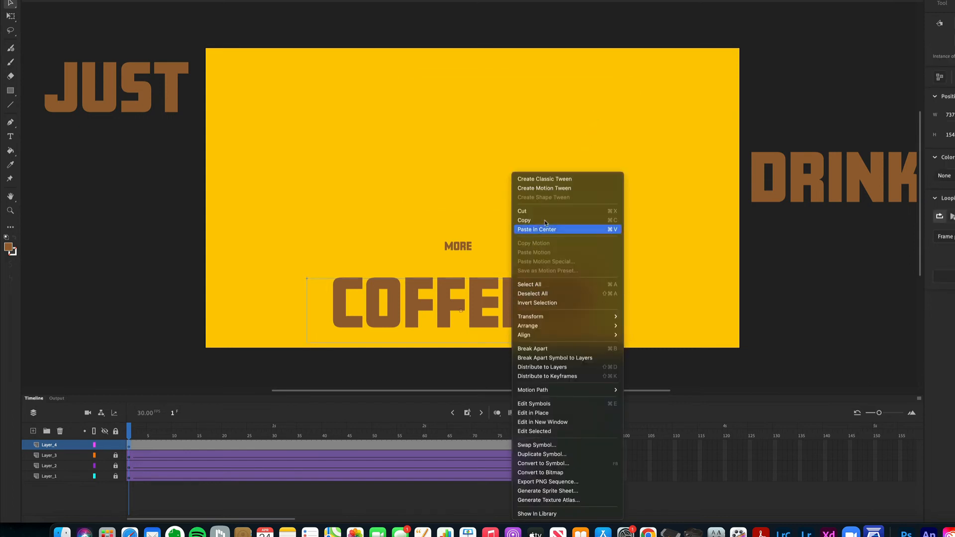
{"action": "left_click", "coordinate": [561, 181]}
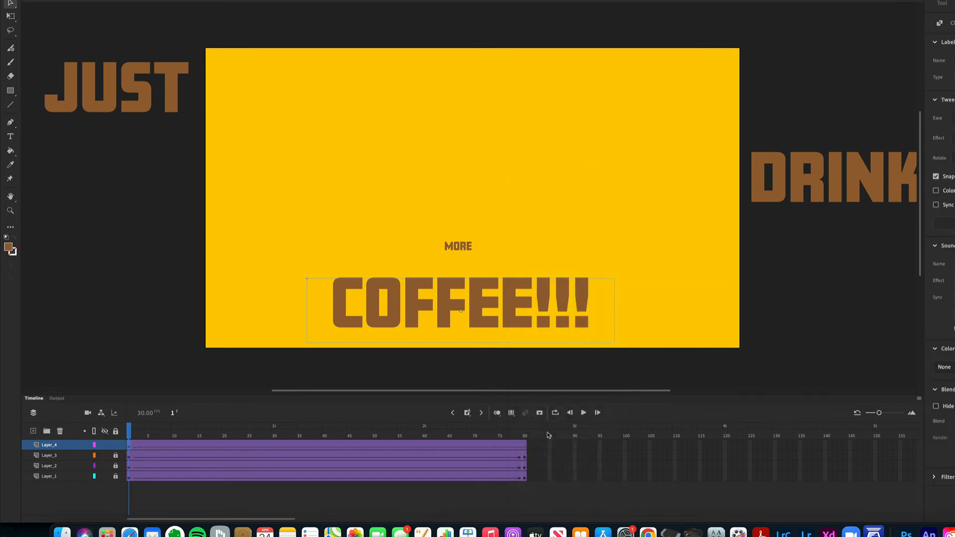
Insert a keyframe at frame 80 of Layer_4, and make COFFEE!!! fully transparent at frame 1 with an Alpha color effect.
{"action": "left_click", "coordinate": [525, 450]}
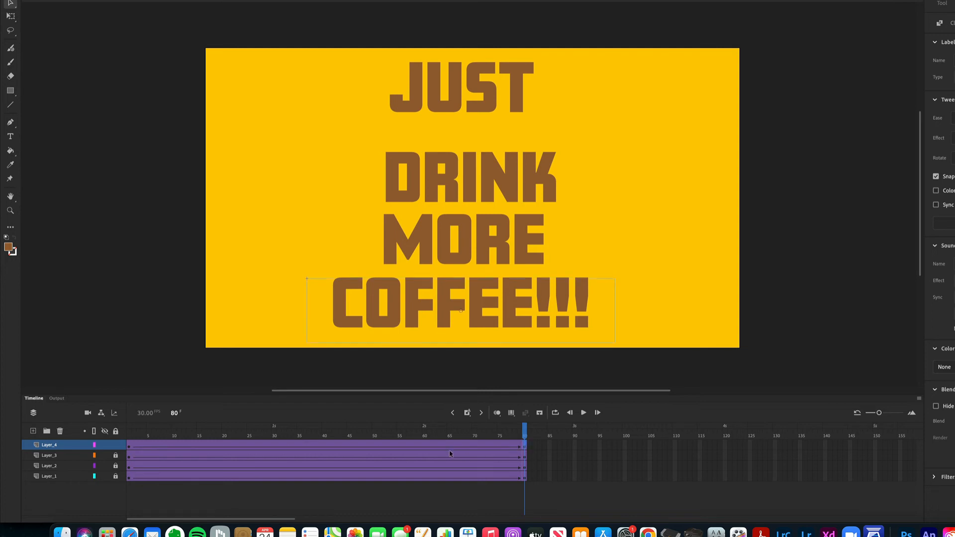
{"action": "left_click_drag", "start_coordinate": [437, 437], "coordinate": [105, 431]}
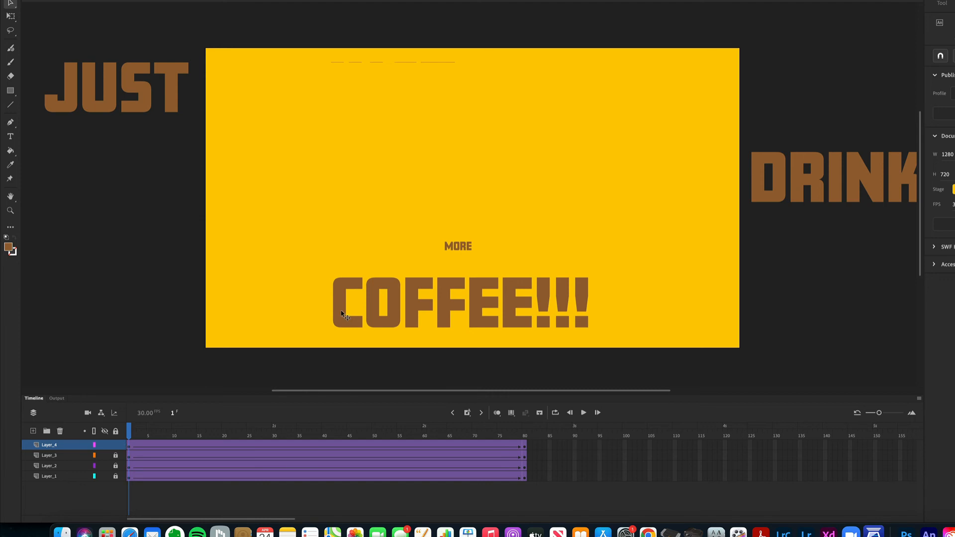
{"action": "left_click", "coordinate": [341, 313]}
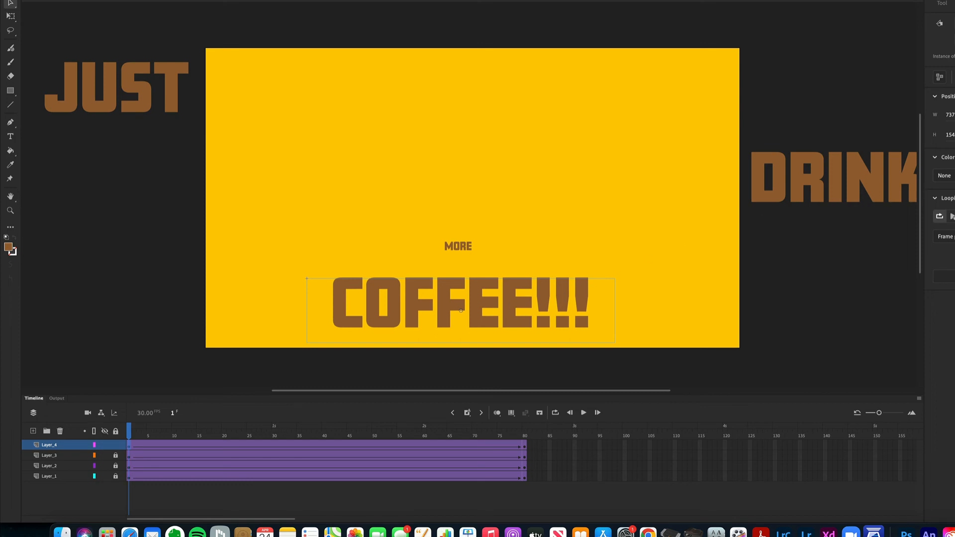
{"action": "left_click", "coordinate": [944, 177]}
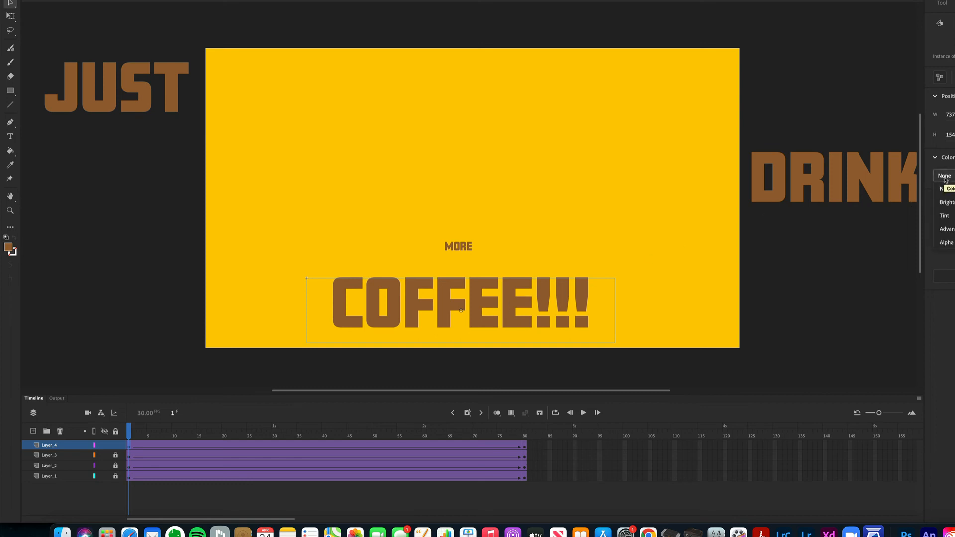
{"action": "left_click", "coordinate": [946, 242]}
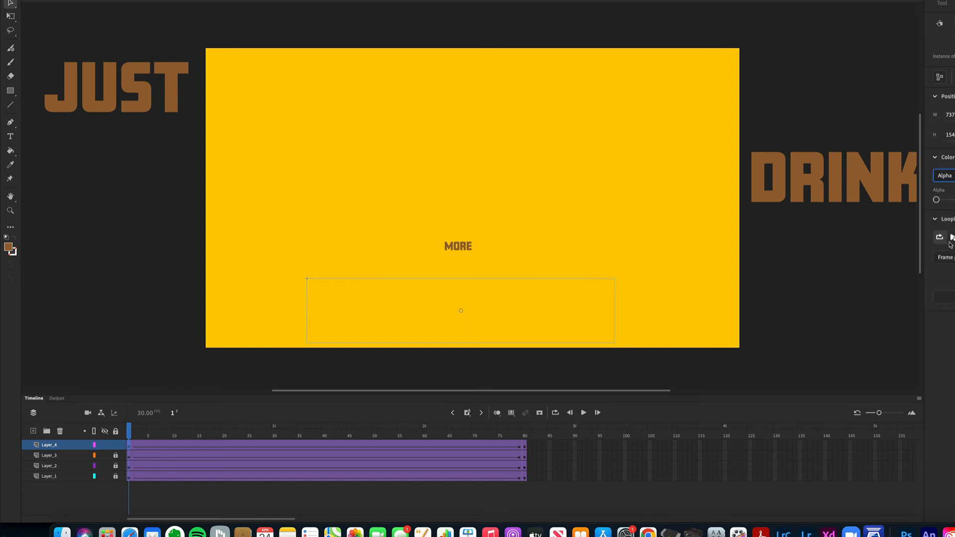
{"action": "mouse_move", "coordinate": [936, 199]}
{"action": "left_mouse_down"}
{"action": "mouse_move", "coordinate": [928, 200]}
{"action": "mouse_move", "coordinate": [940, 204]}
{"action": "left_mouse_up"}
At frame 80, give COFFEE!!! an Alpha color effect at full opacity, and test the movie.
{"action": "left_click", "coordinate": [525, 447]}
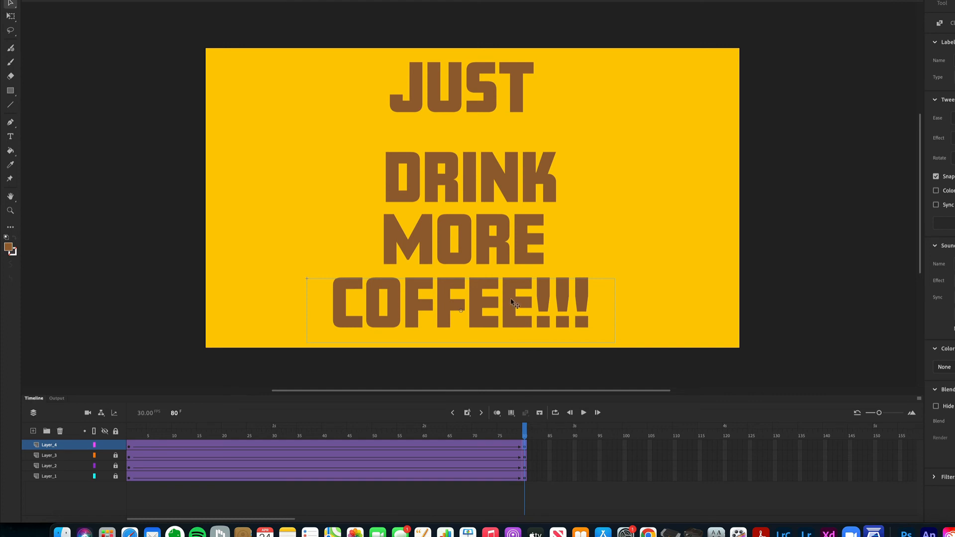
{"action": "left_click", "coordinate": [512, 300]}
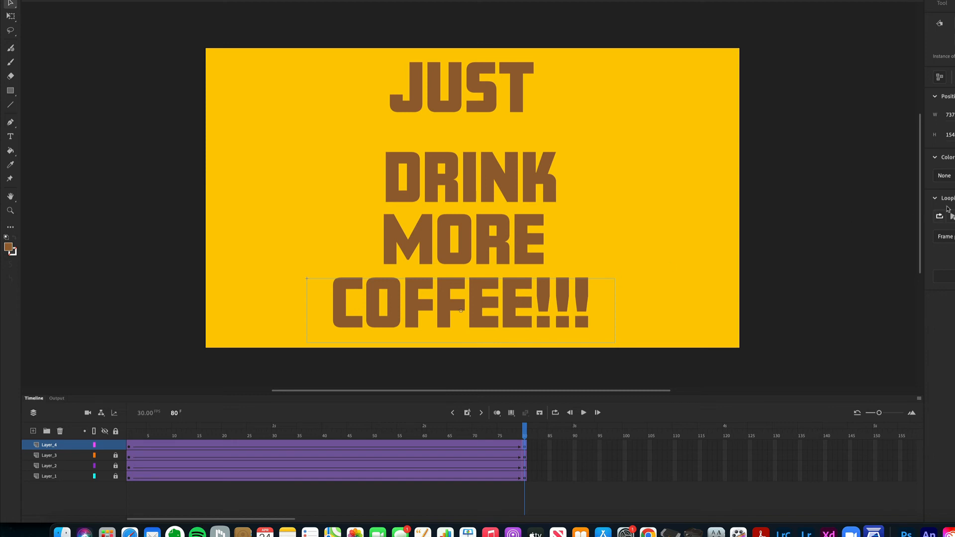
{"action": "left_click", "coordinate": [947, 177]}
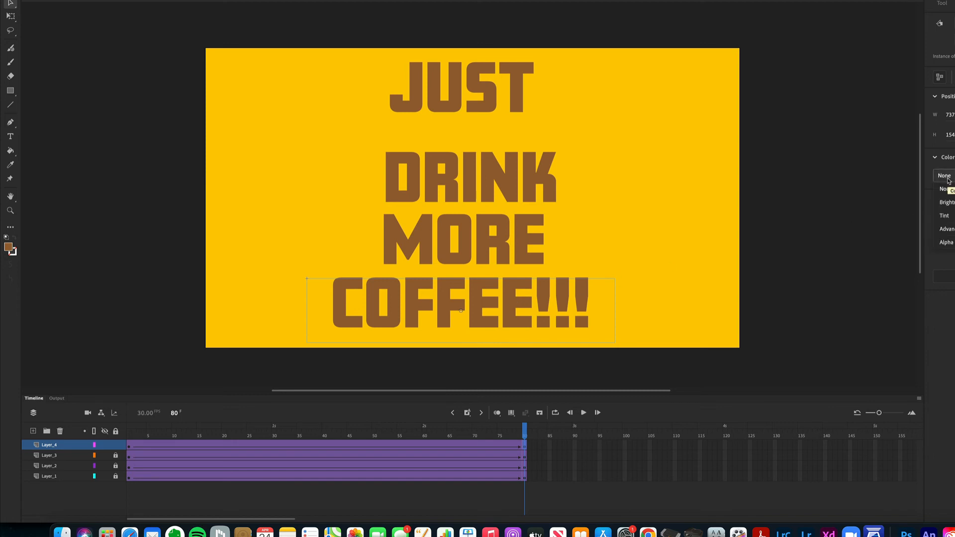
{"action": "left_click", "coordinate": [945, 242]}
{"action": "left_click_drag", "start_coordinate": [938, 200], "coordinate": [954, 200]}
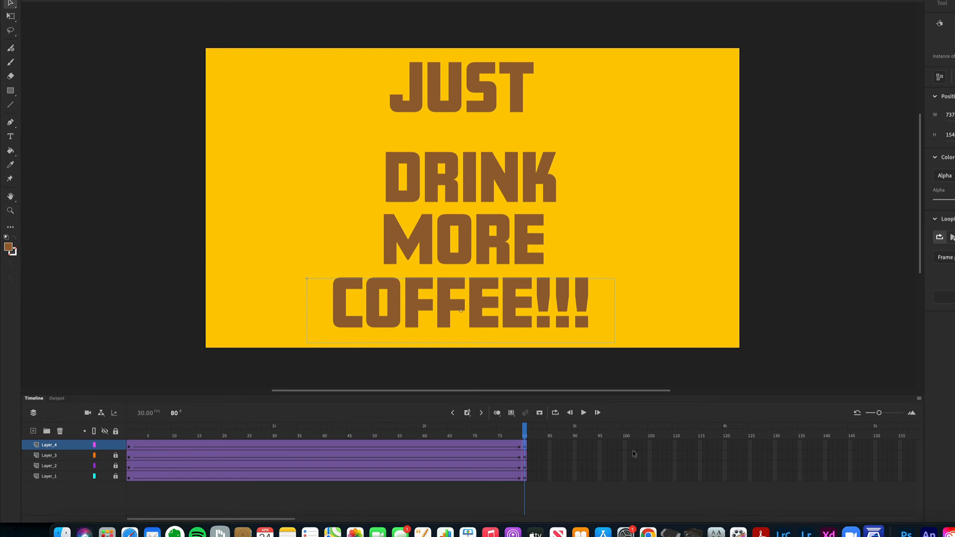
{"action": "key", "text": "Return"}
{"action": "key", "text": "super+Return"}
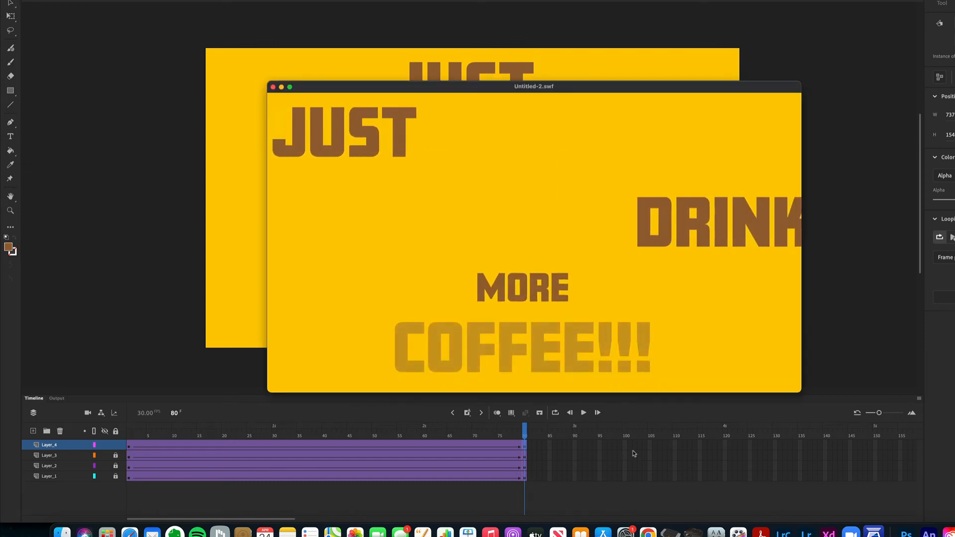